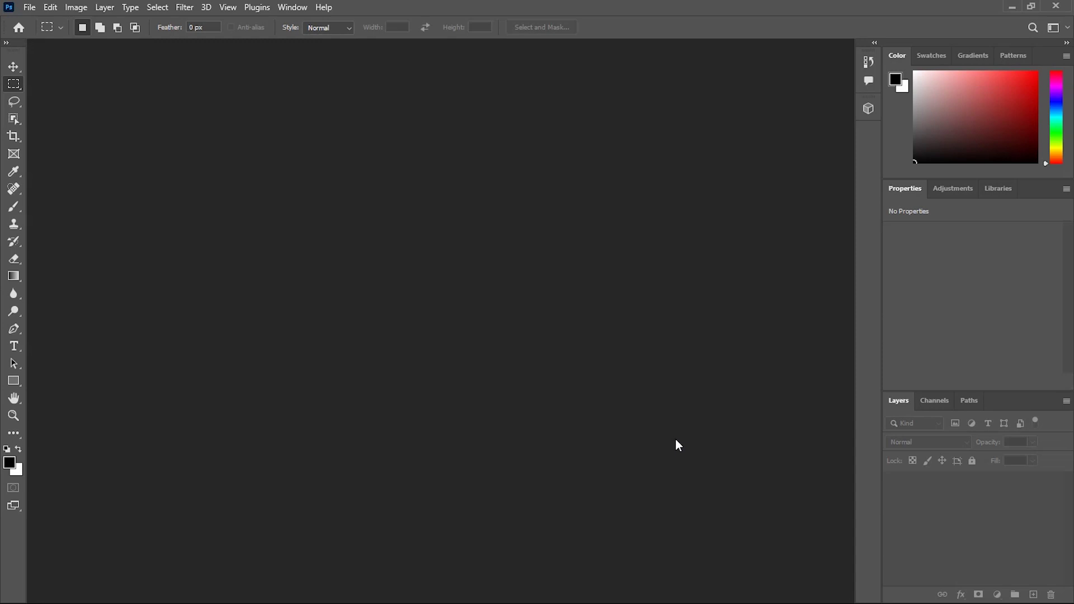
- Create a new Web Large 1920 x 1080 document with Artboard 1
{"action": "left_click", "coordinate": [29, 7]}
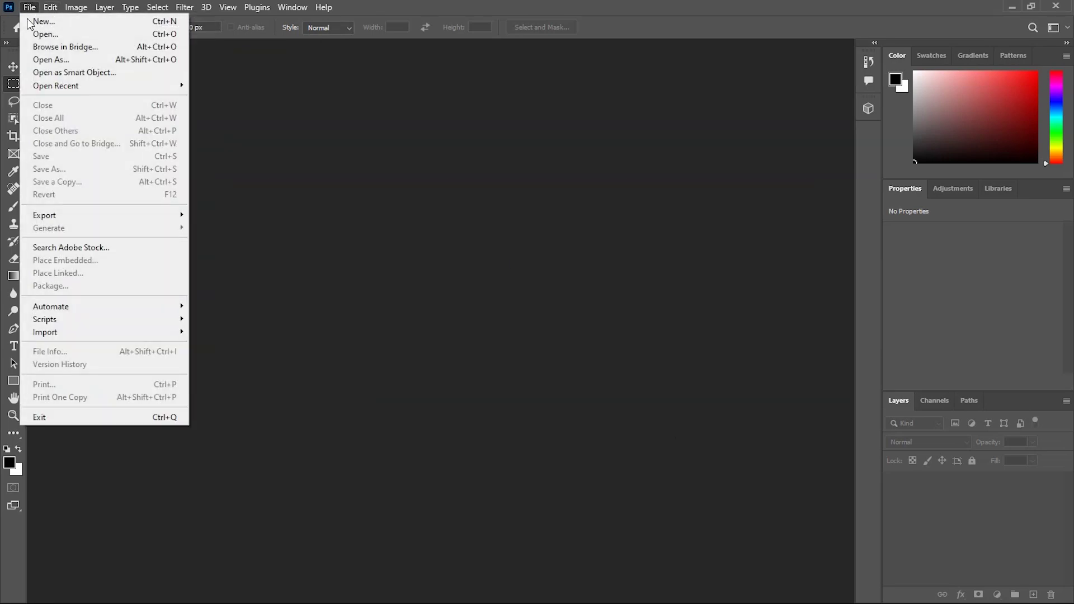
{"action": "left_click", "coordinate": [43, 22]}
{"action": "left_click", "coordinate": [557, 130]}
{"action": "left_click", "coordinate": [526, 271]}
{"action": "left_click", "coordinate": [907, 548]}
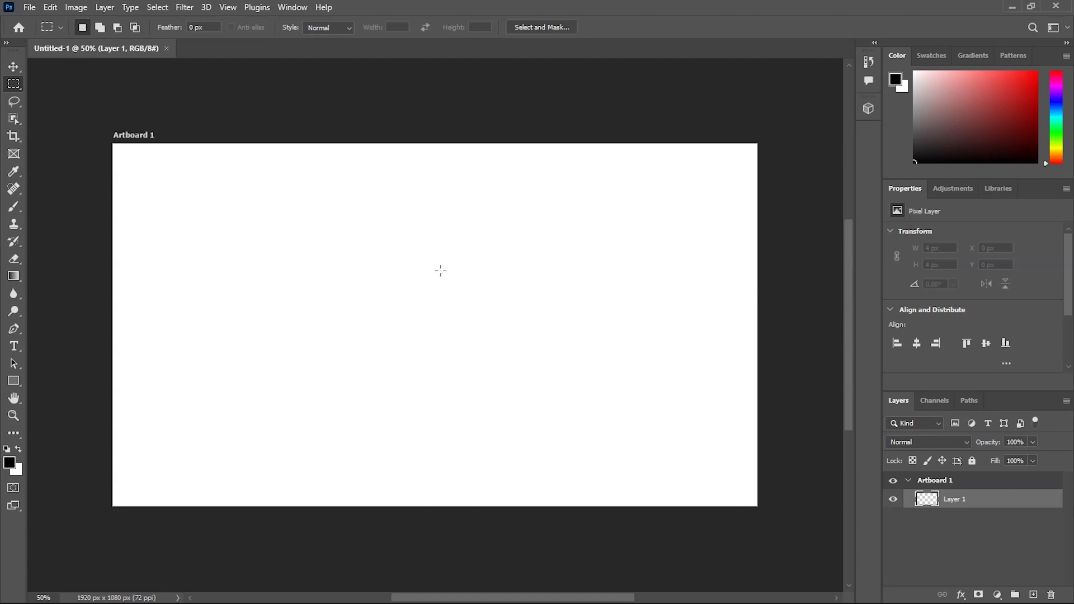
{"action": "left_click", "coordinate": [51, 8]}
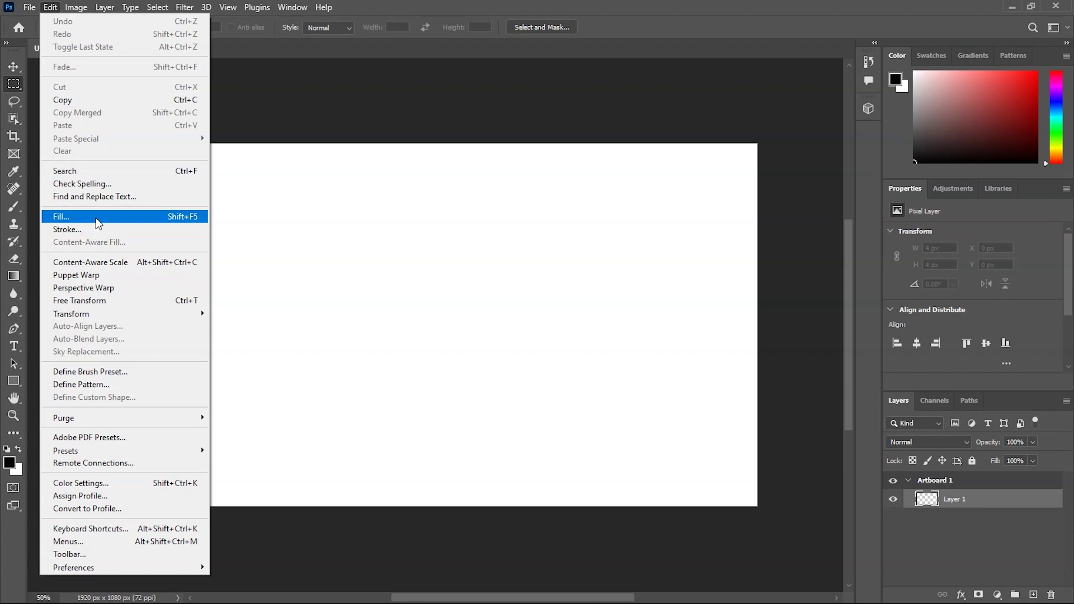
{"action": "left_click", "coordinate": [98, 217]}
{"action": "left_click", "coordinate": [684, 244]}
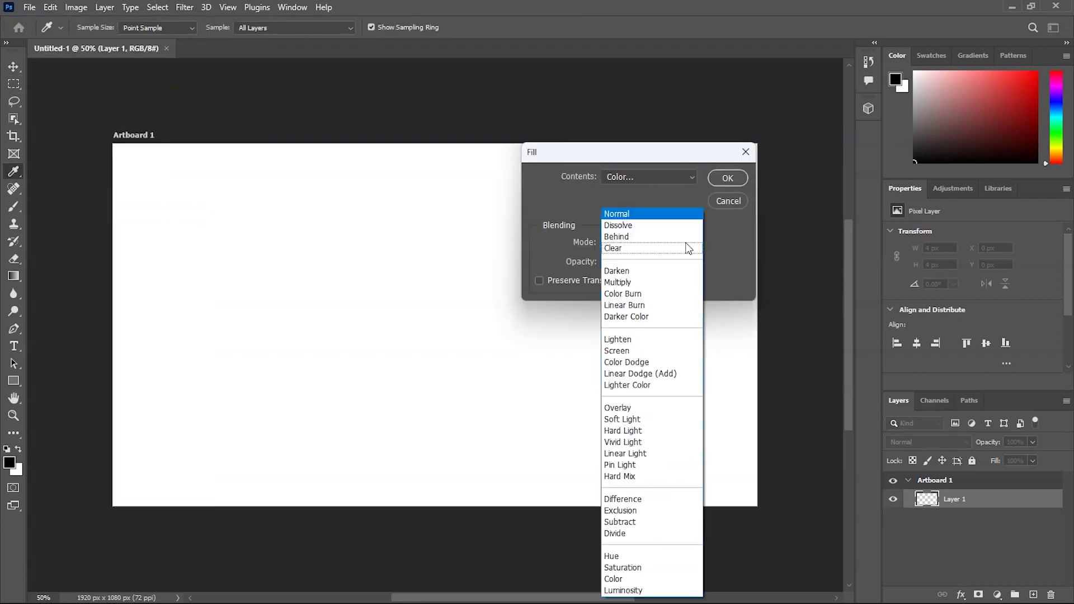
{"action": "left_click", "coordinate": [689, 173]}
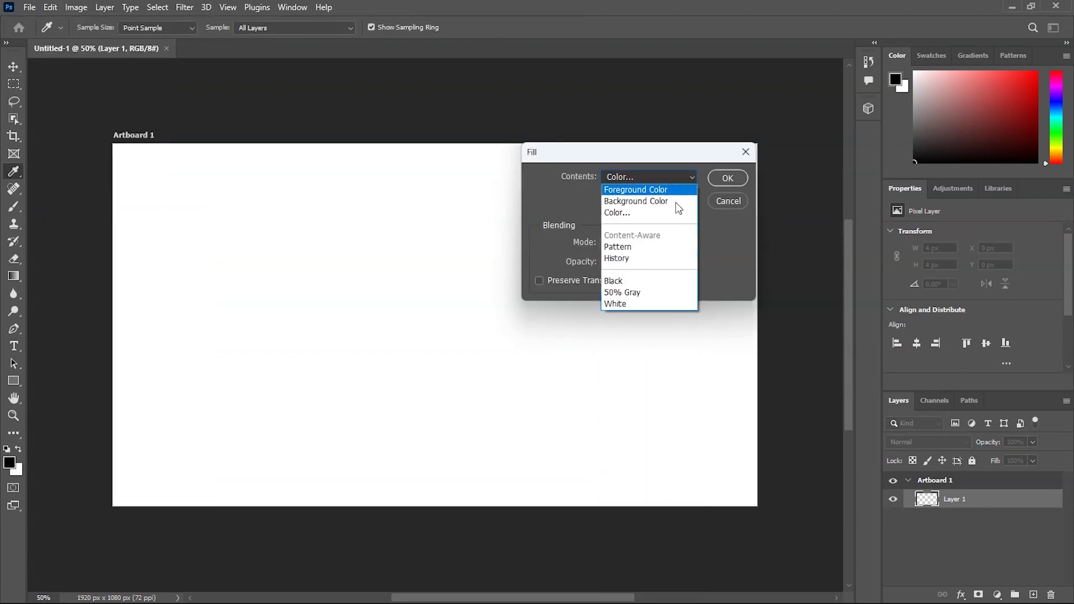
{"action": "left_click", "coordinate": [666, 242]}
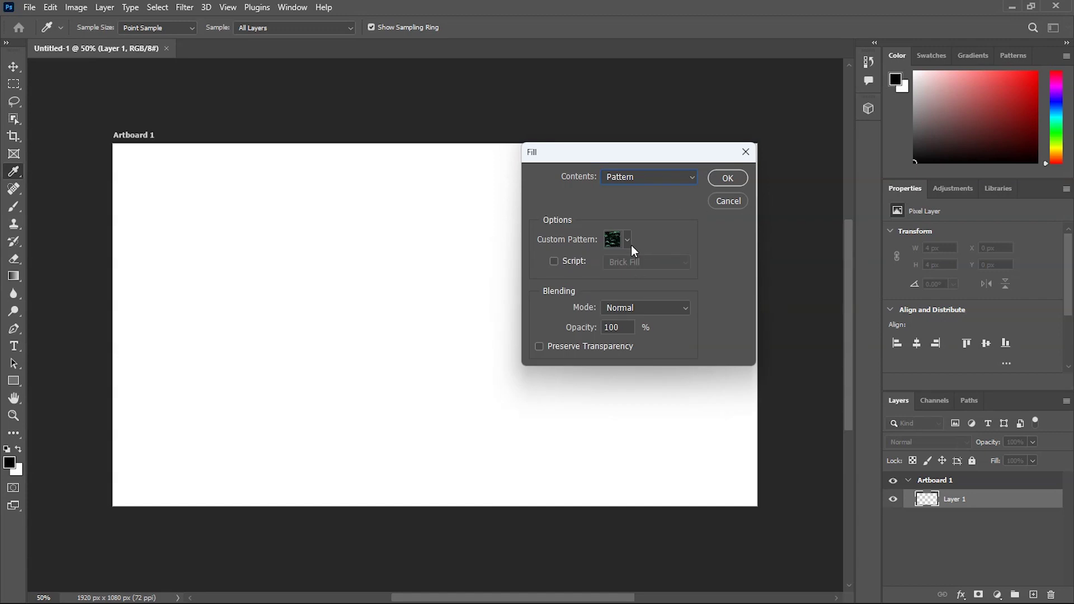
{"action": "left_click", "coordinate": [628, 241]}
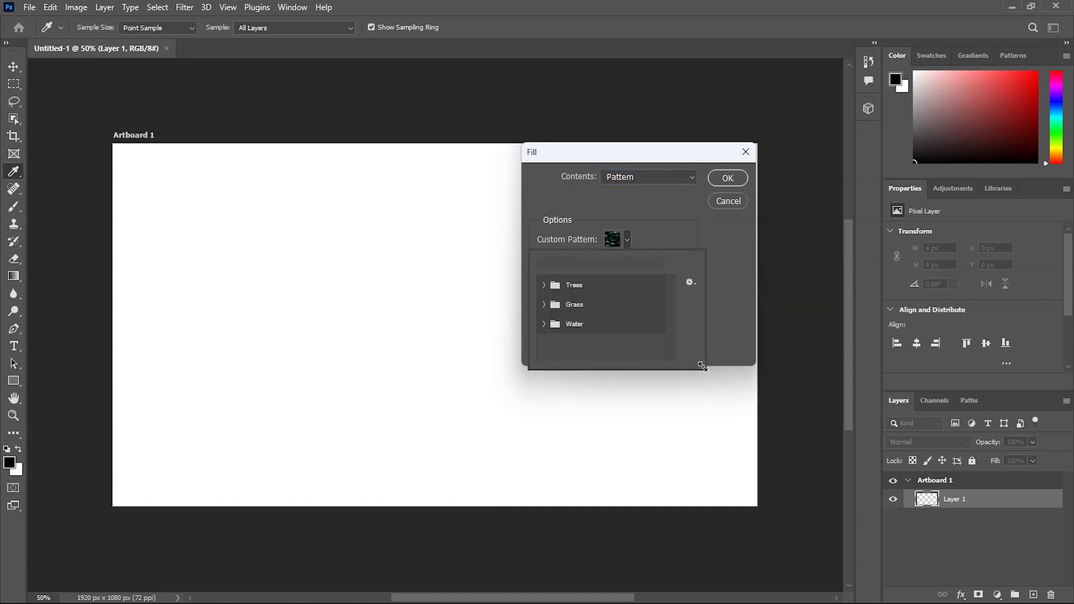
{"action": "left_click_drag", "start_coordinate": [702, 366], "coordinate": [839, 514]}
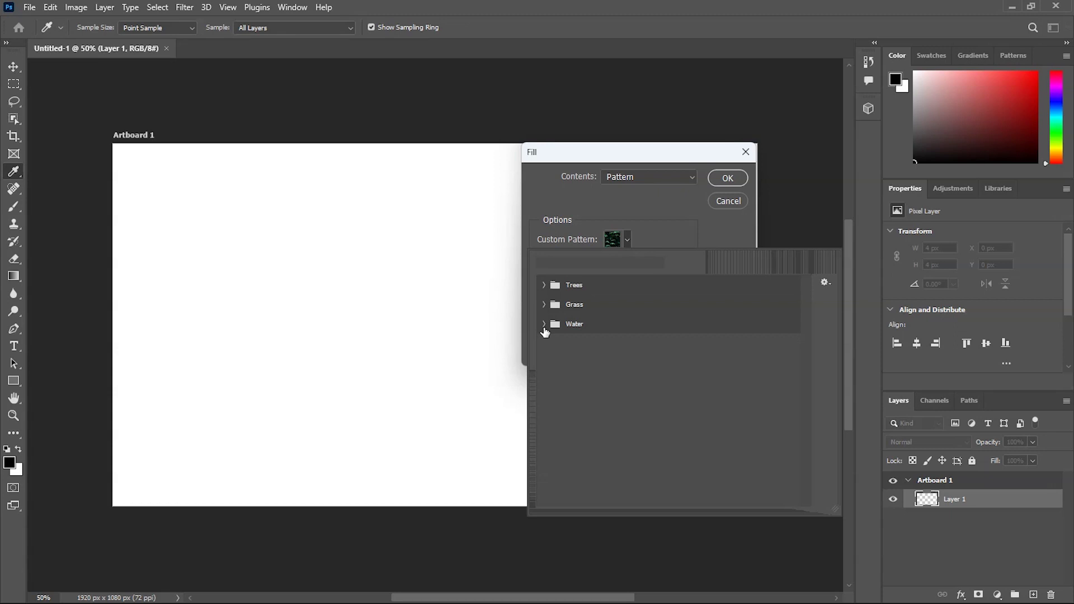
{"action": "left_click", "coordinate": [544, 324]}
{"action": "left_click", "coordinate": [543, 305]}
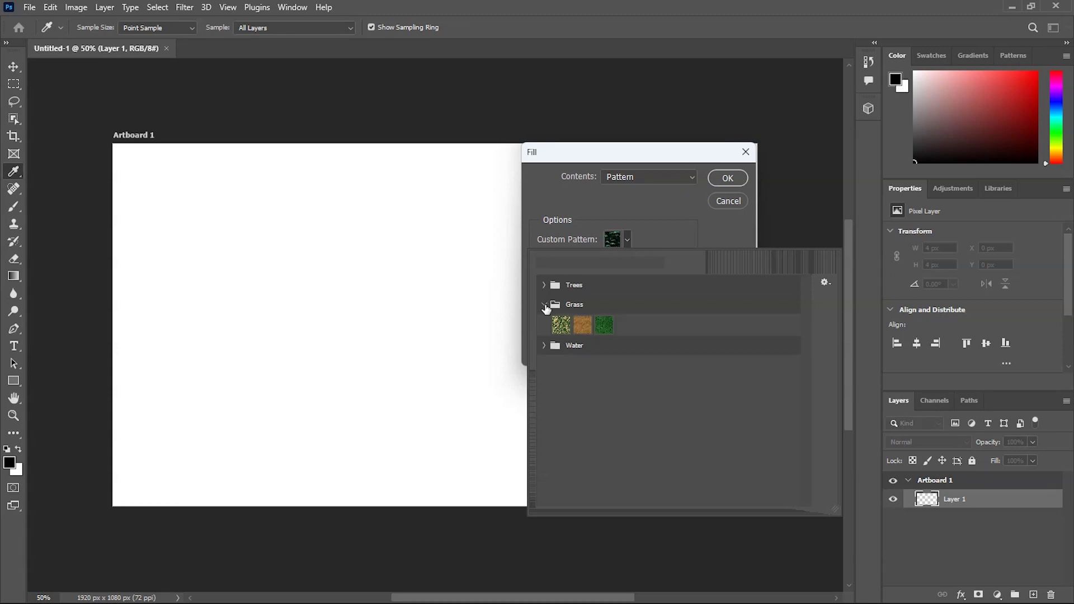
{"action": "left_click", "coordinate": [544, 285]}
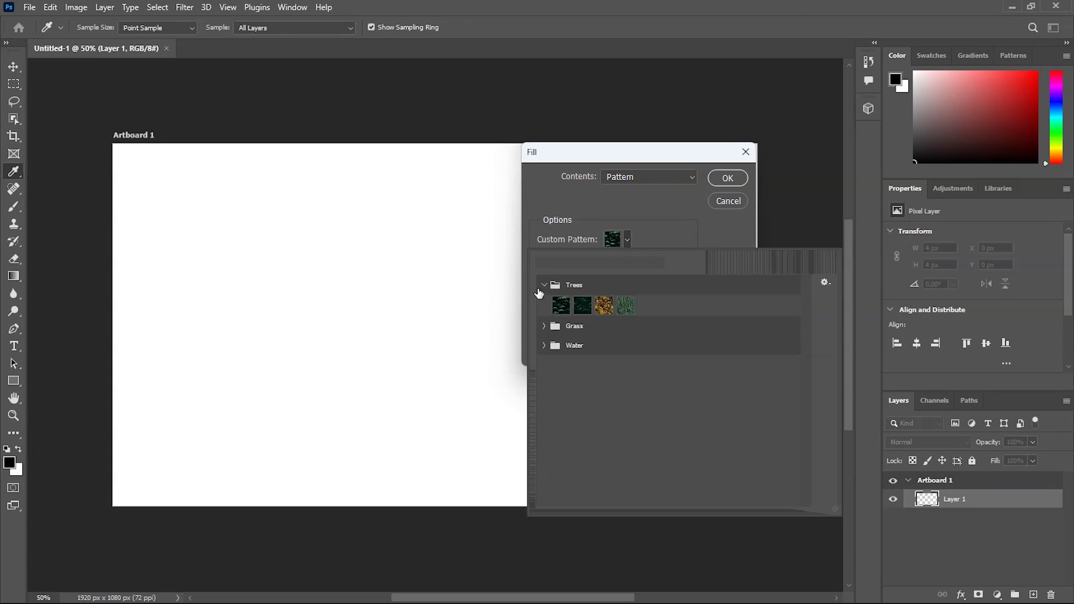
{"action": "left_click", "coordinate": [544, 284]}
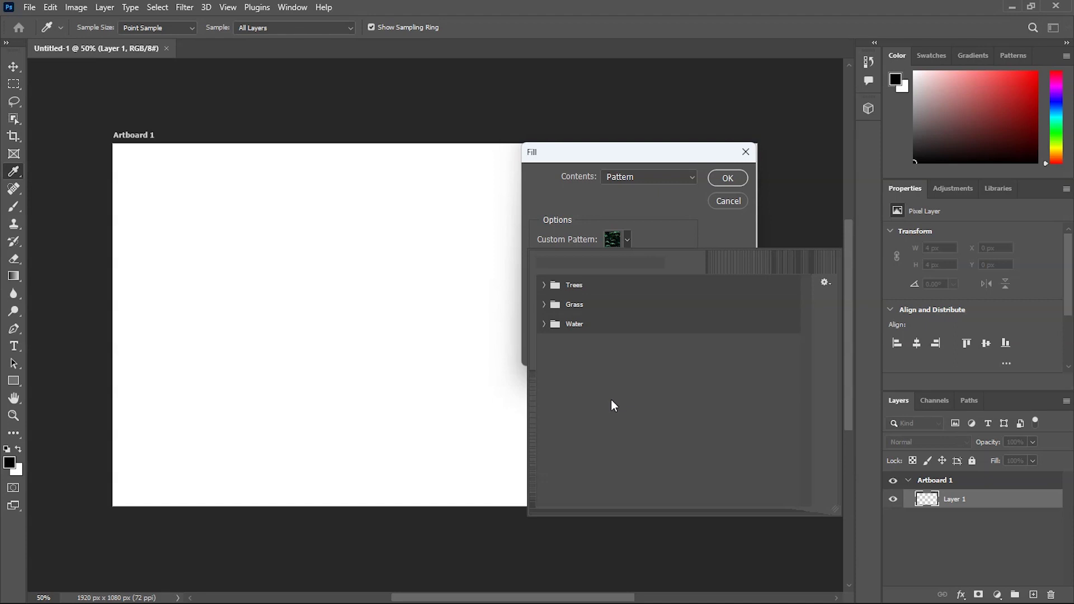
{"action": "left_click", "coordinate": [824, 281]}
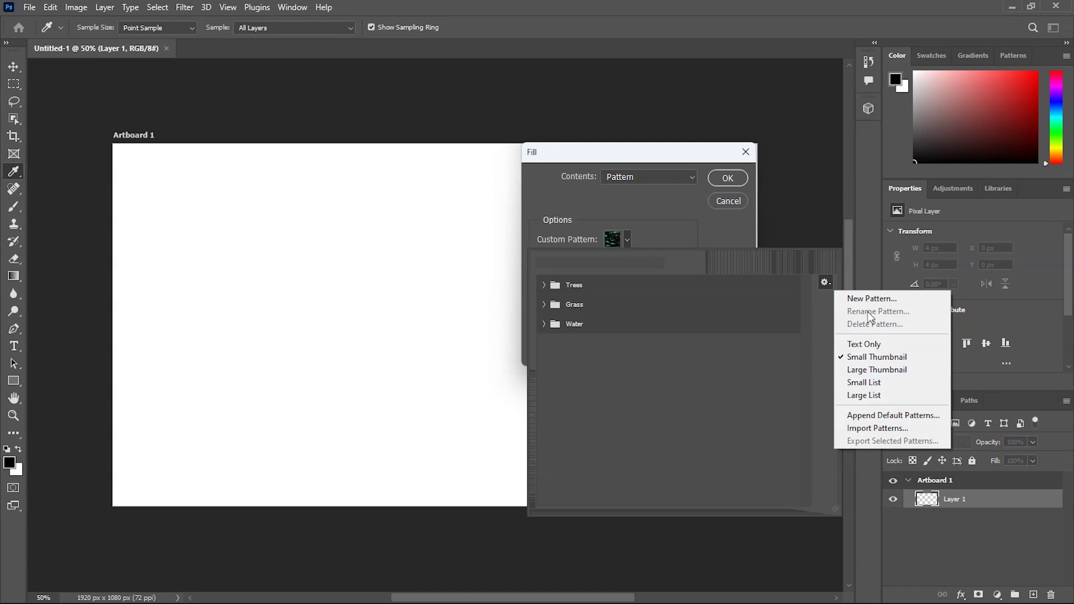
{"action": "left_click", "coordinate": [723, 411]}
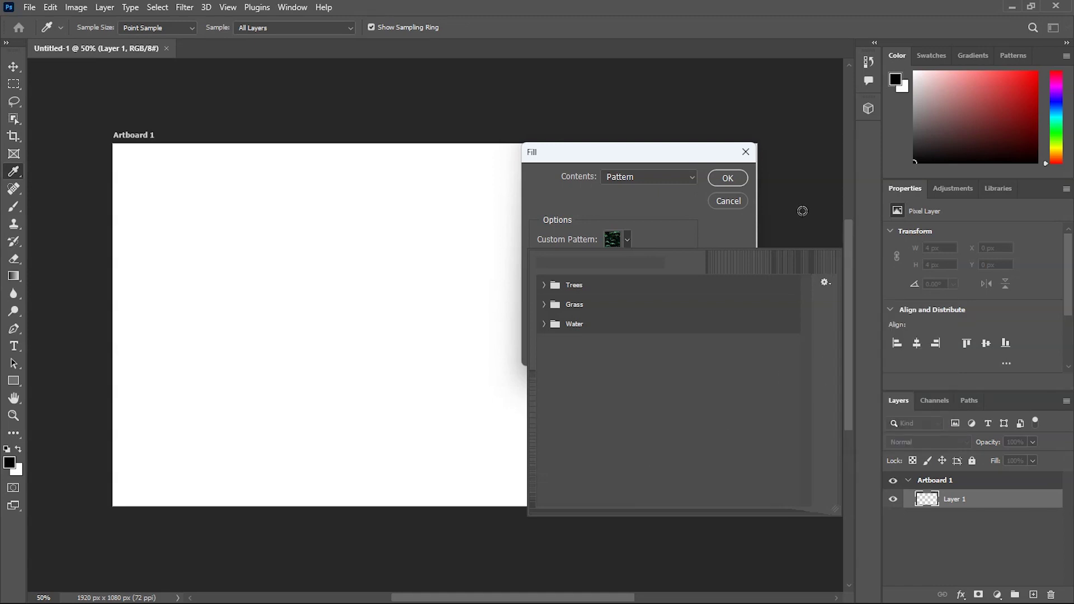
{"action": "left_click", "coordinate": [799, 210]}
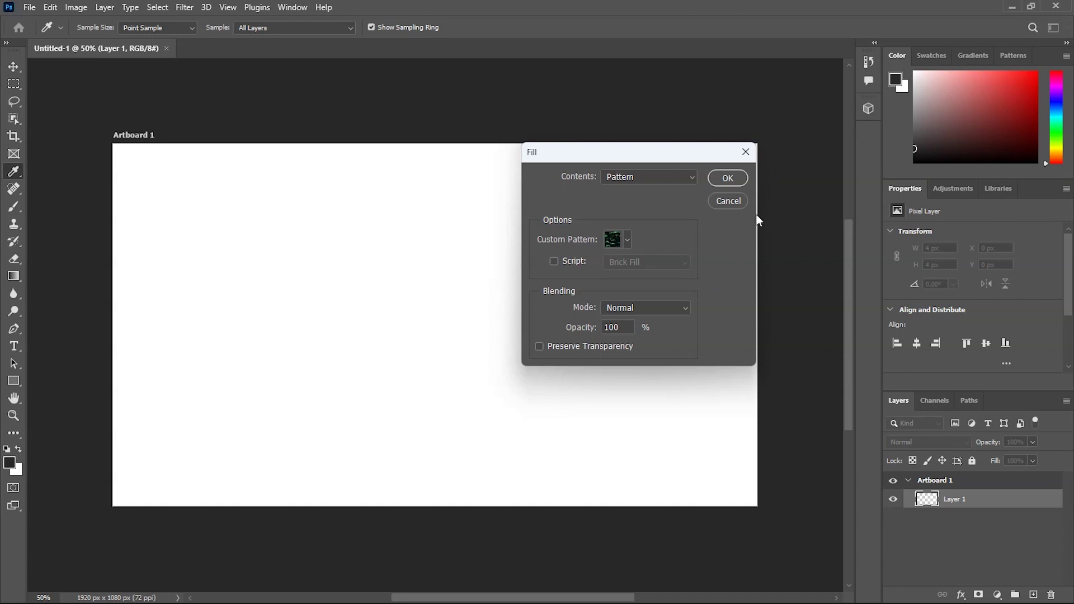
{"action": "left_click", "coordinate": [730, 200]}
{"action": "key", "text": "m"}
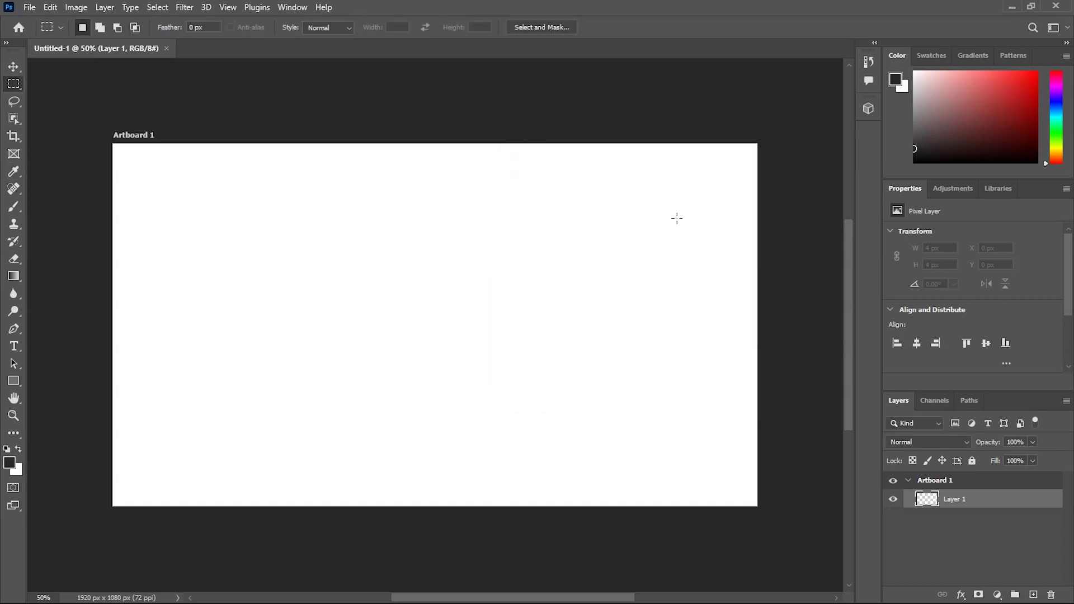
- Show the Patterns panel, detach it from the dock and enlarge the floating panel
{"action": "left_click", "coordinate": [292, 7]}
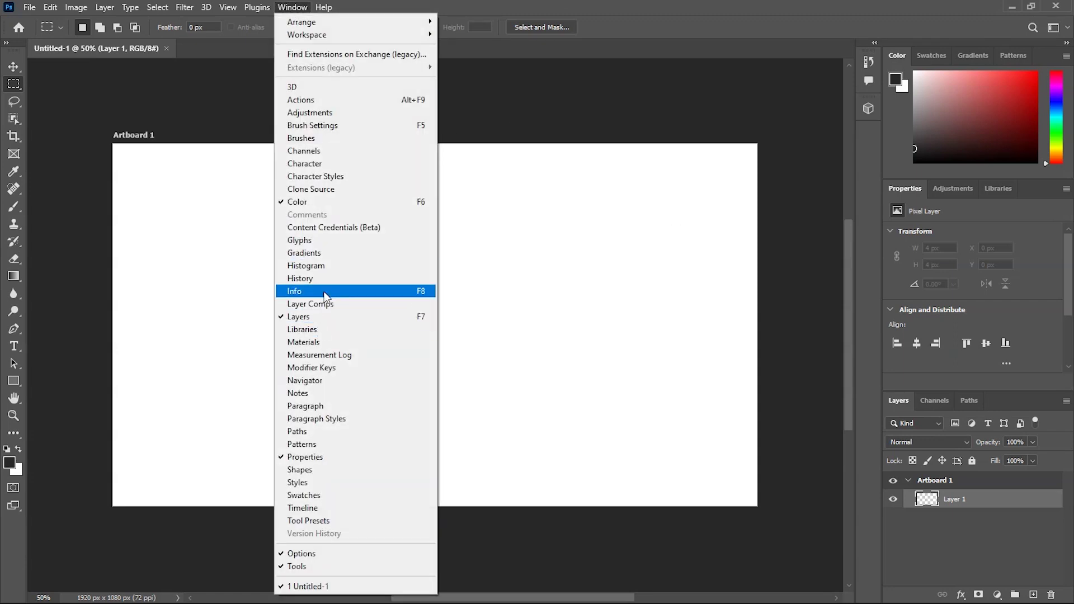
{"action": "left_click", "coordinate": [312, 444]}
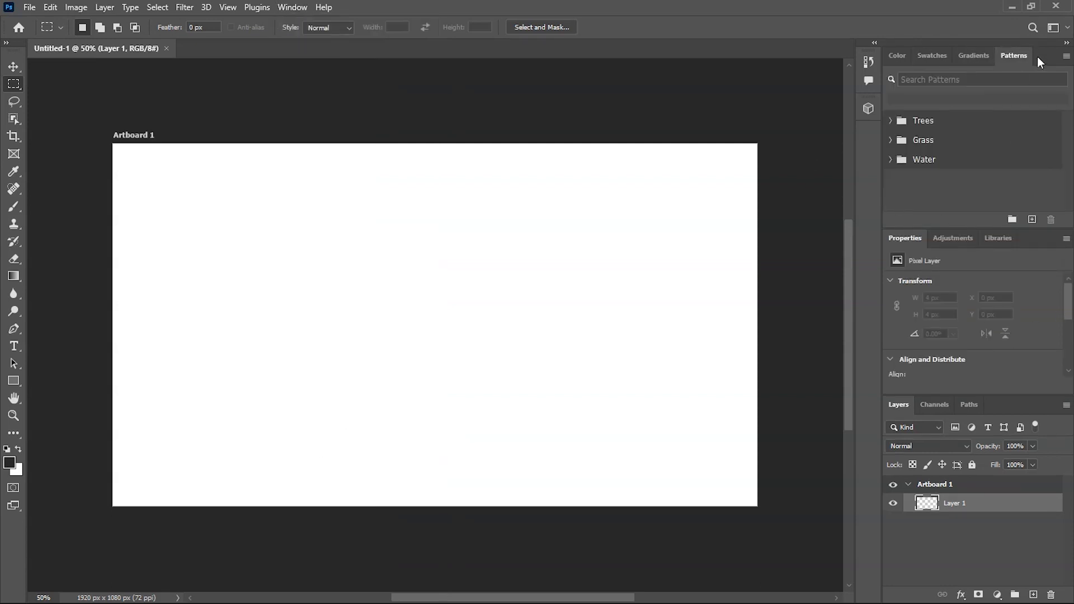
{"action": "left_click_drag", "start_coordinate": [1039, 55], "coordinate": [783, 110]}
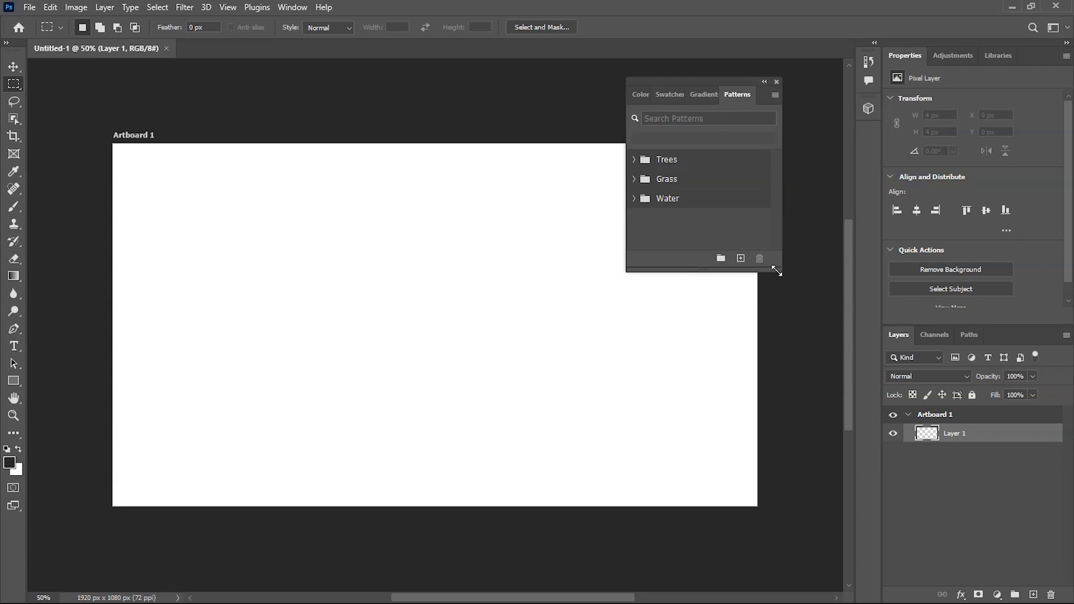
{"action": "left_click_drag", "start_coordinate": [776, 271], "coordinate": [845, 333]}
{"action": "left_click_drag", "start_coordinate": [625, 335], "coordinate": [565, 352]}
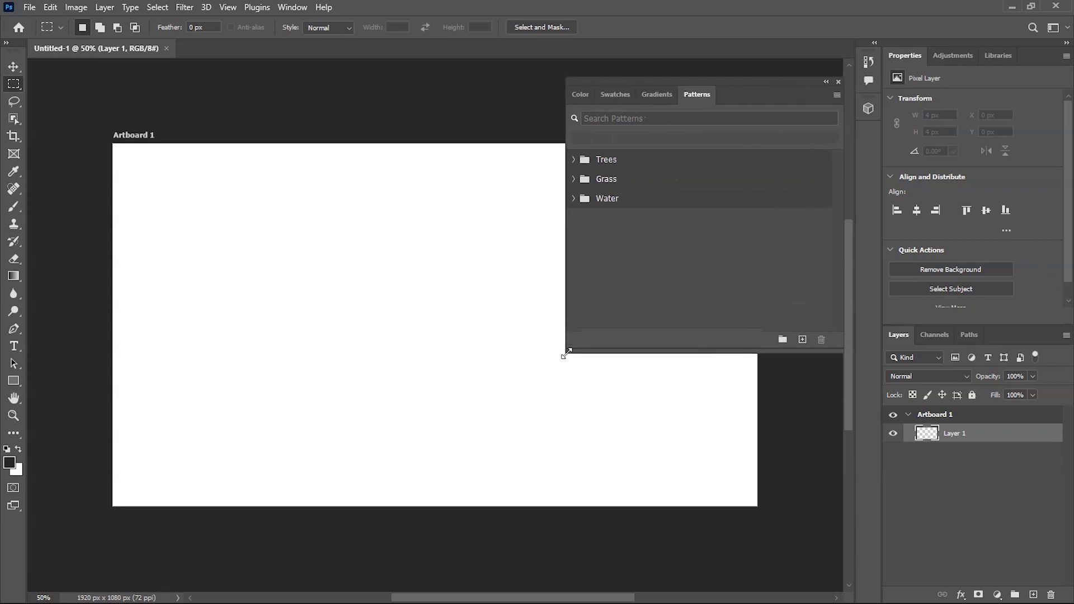
- Load the Legacy Patterns and More set and expand its 2019 Patterns subfolder
{"action": "left_click", "coordinate": [837, 95]}
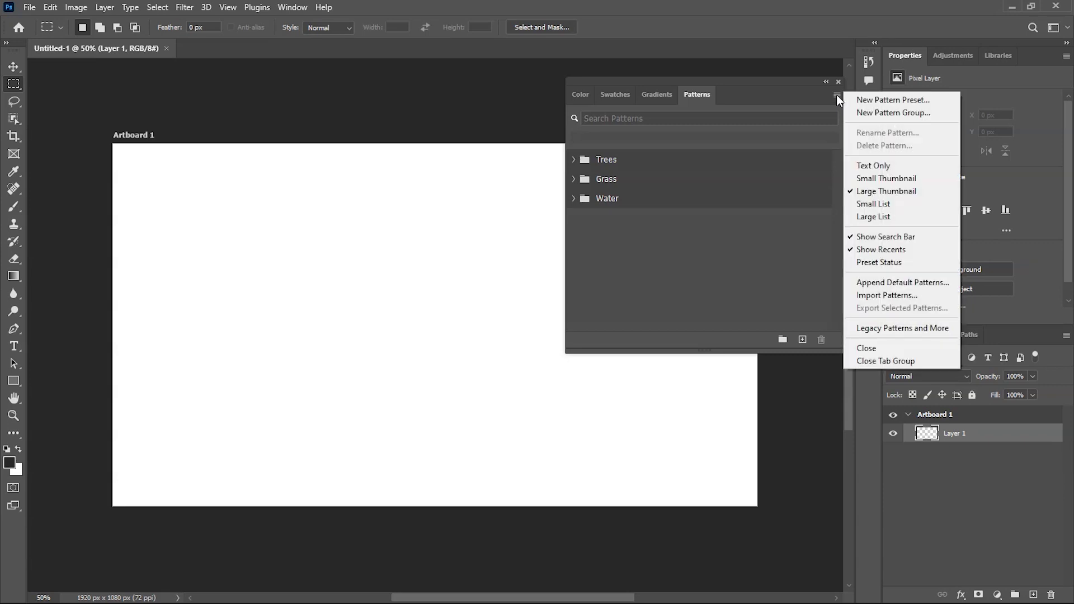
{"action": "left_click", "coordinate": [886, 329]}
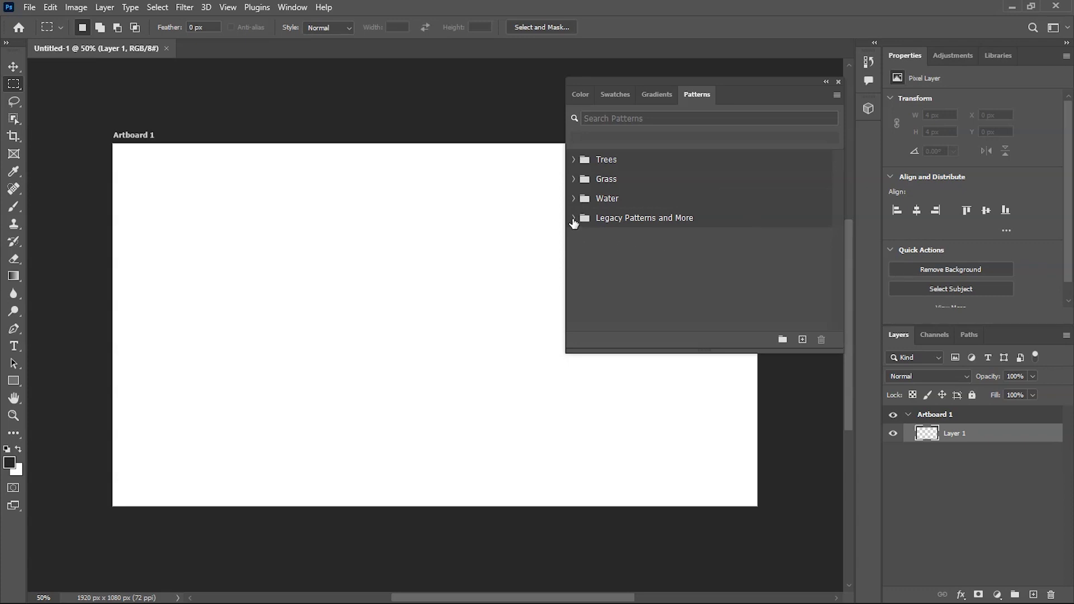
{"action": "left_click", "coordinate": [575, 219]}
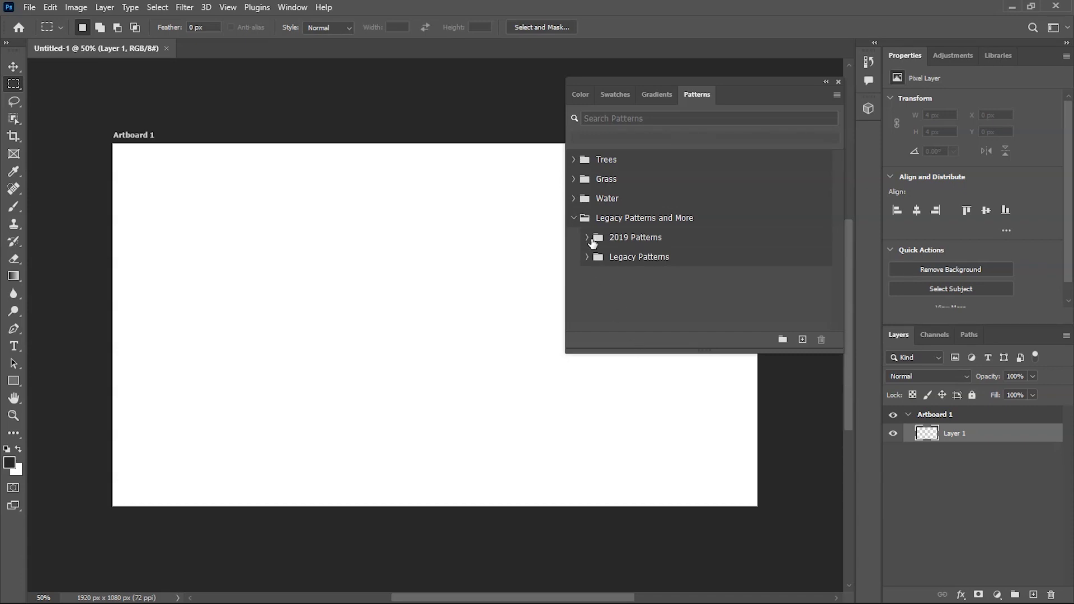
{"action": "left_click", "coordinate": [587, 238]}
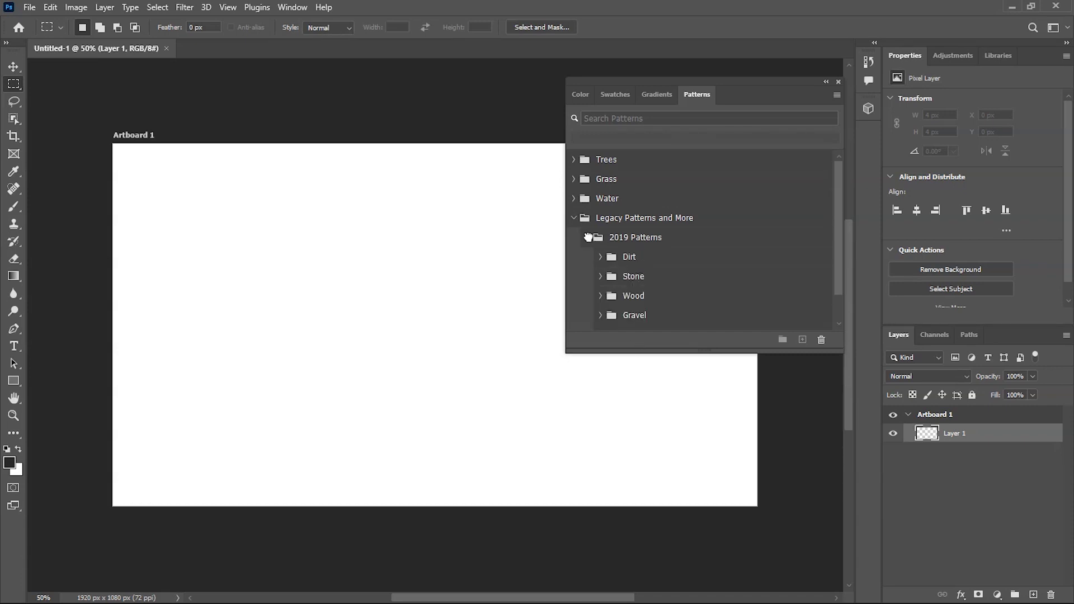
{"action": "left_click", "coordinate": [587, 237]}
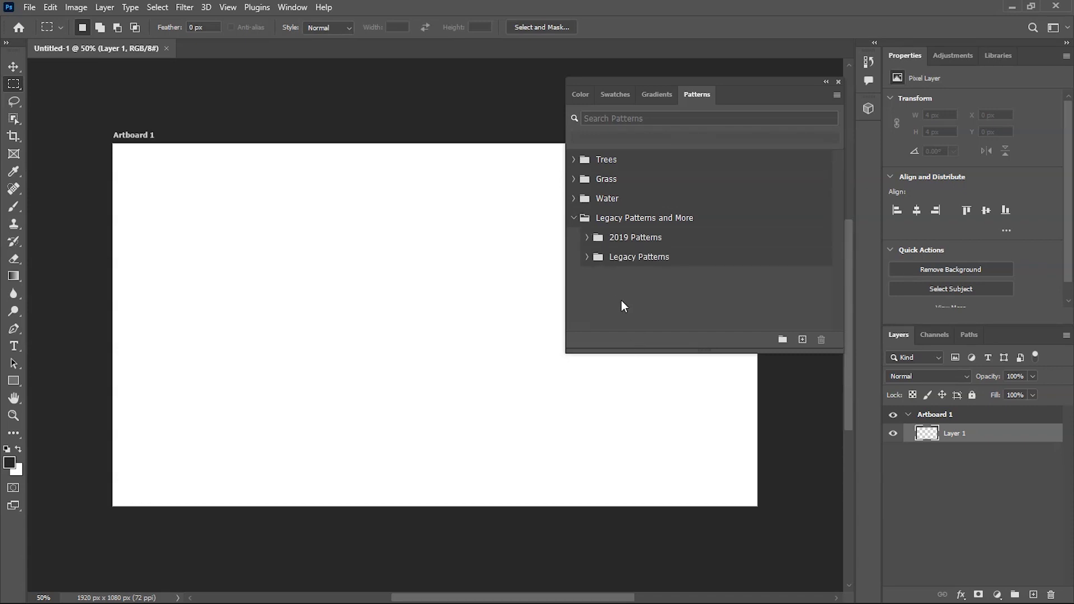
- Browse the Legacy Patterns subfolder, then collapse the Legacy Patterns and More folder
{"action": "left_click", "coordinate": [587, 258]}
{"action": "scroll", "coordinate": [643, 277], "scroll_direction": "down", "scroll_amount": 1}
{"action": "scroll", "coordinate": [643, 277], "scroll_direction": "down", "scroll_amount": 1}
{"action": "scroll", "coordinate": [643, 277], "scroll_direction": "down", "scroll_amount": 2}
{"action": "scroll", "coordinate": [643, 277], "scroll_direction": "up", "scroll_amount": 2}
{"action": "scroll", "coordinate": [644, 277], "scroll_direction": "down", "scroll_amount": 1}
{"action": "scroll", "coordinate": [642, 280], "scroll_direction": "down", "scroll_amount": 4}
{"action": "scroll", "coordinate": [642, 279], "scroll_direction": "up", "scroll_amount": 3}
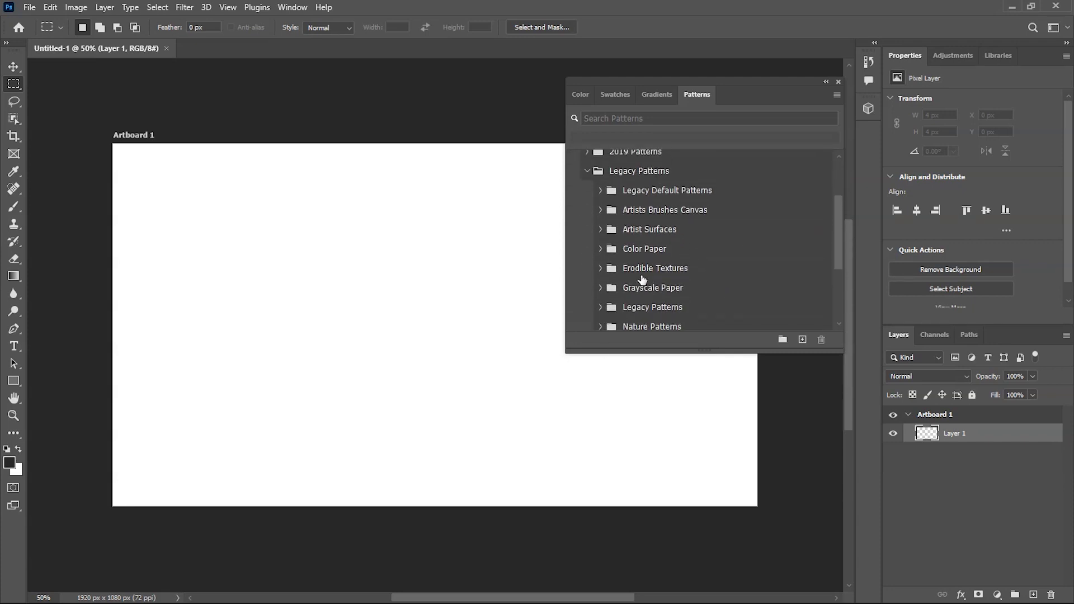
{"action": "scroll", "coordinate": [643, 280], "scroll_direction": "up", "scroll_amount": 2}
{"action": "left_click", "coordinate": [588, 235]}
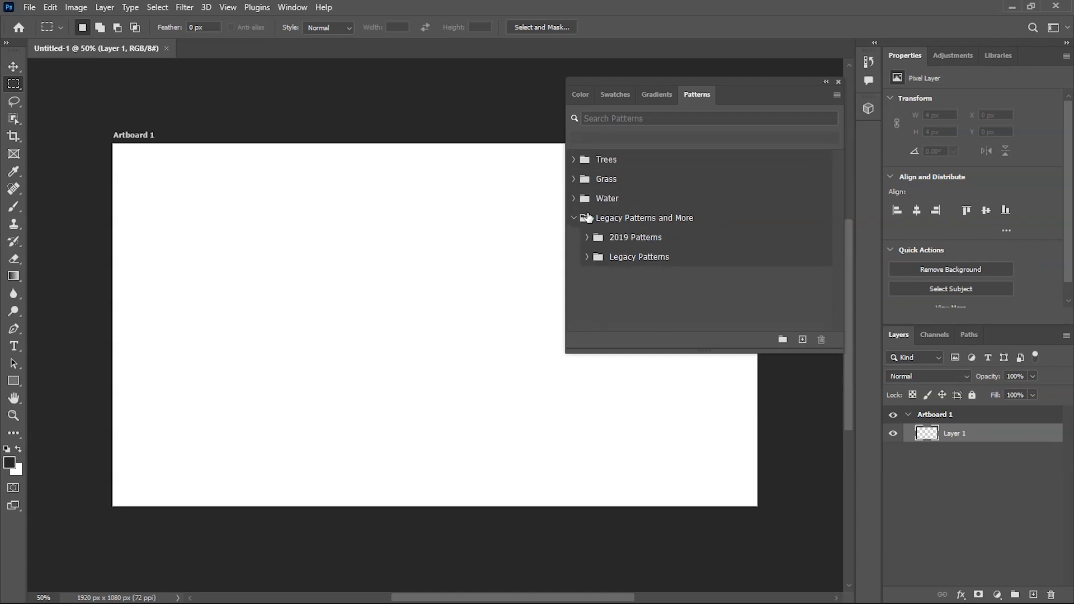
{"action": "left_click", "coordinate": [574, 219]}
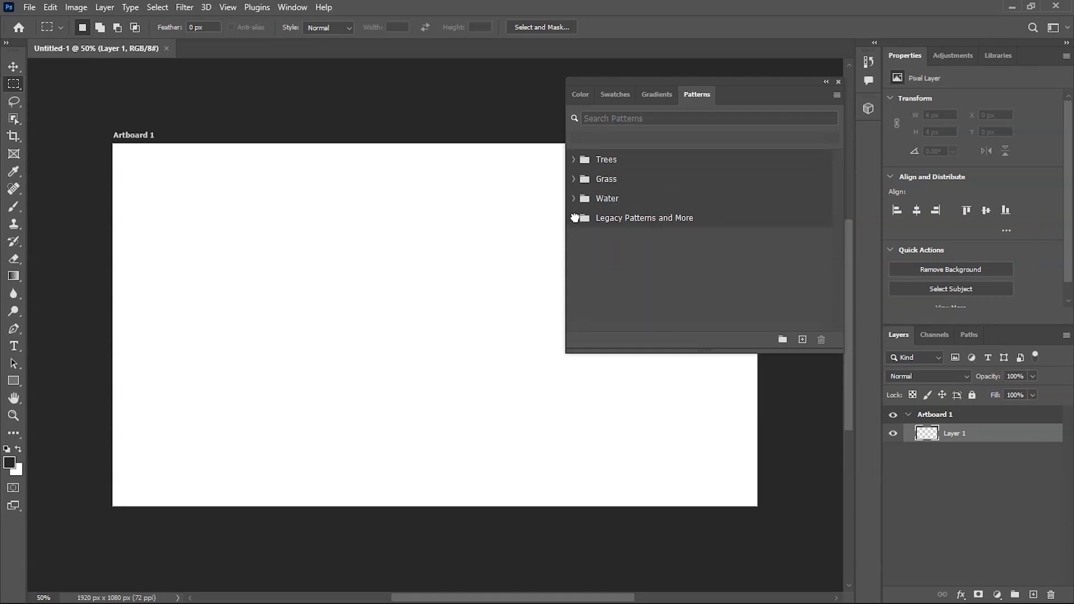
- Dock the Patterns panel beside Properties, Adjustments and Libraries, then reopen Edit > Fill
{"action": "left_click", "coordinate": [826, 84]}
{"action": "mouse_move", "coordinate": [583, 81]}
{"action": "left_mouse_down"}
{"action": "mouse_move", "coordinate": [942, 82]}
{"action": "mouse_move", "coordinate": [1019, 51]}
{"action": "left_mouse_up"}
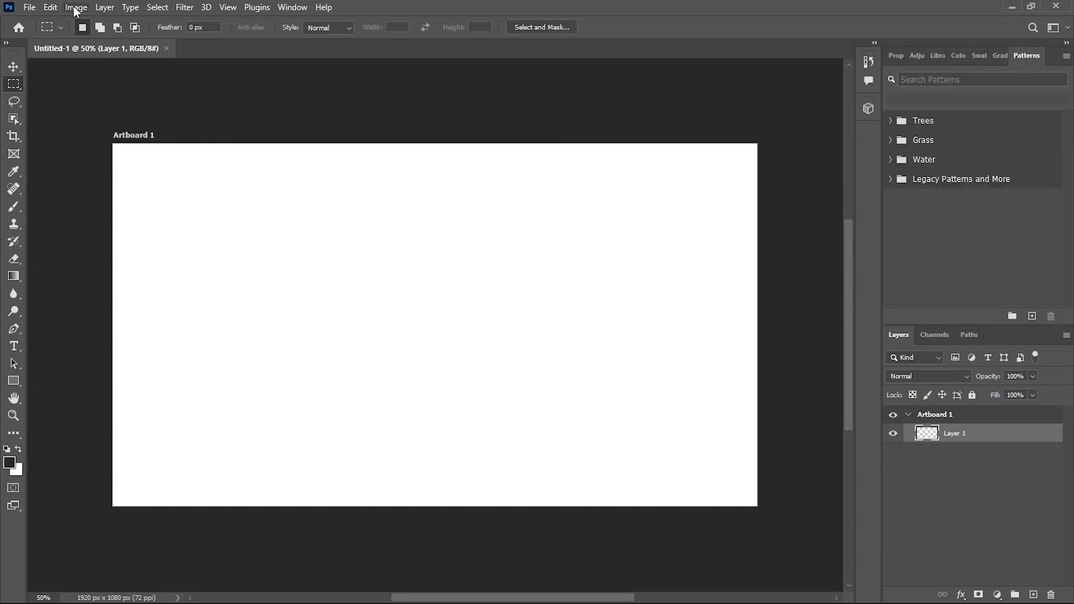
{"action": "left_click", "coordinate": [50, 8]}
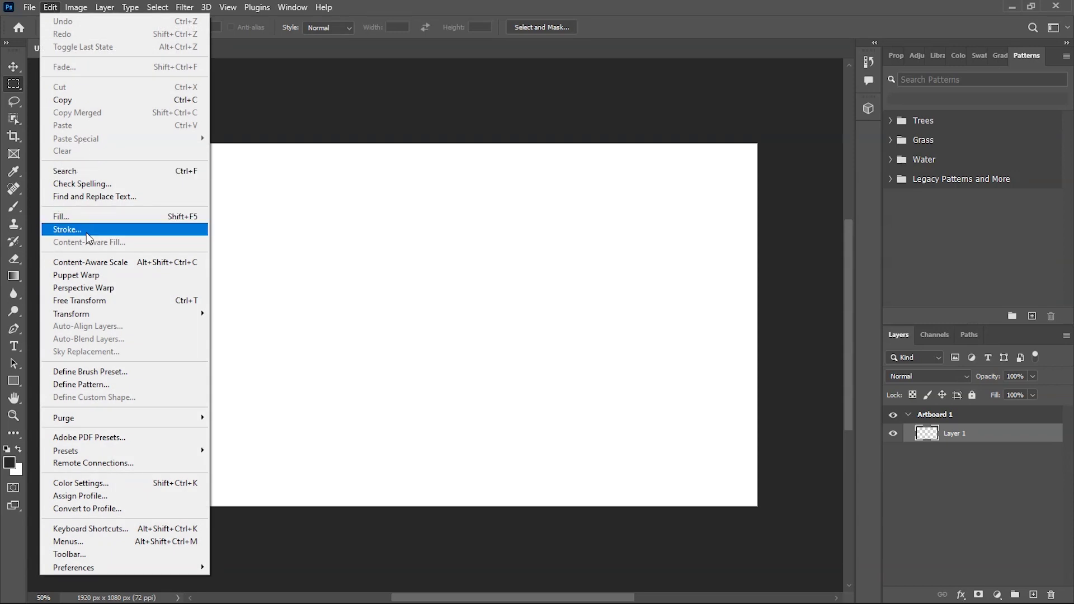
{"action": "left_click", "coordinate": [82, 216]}
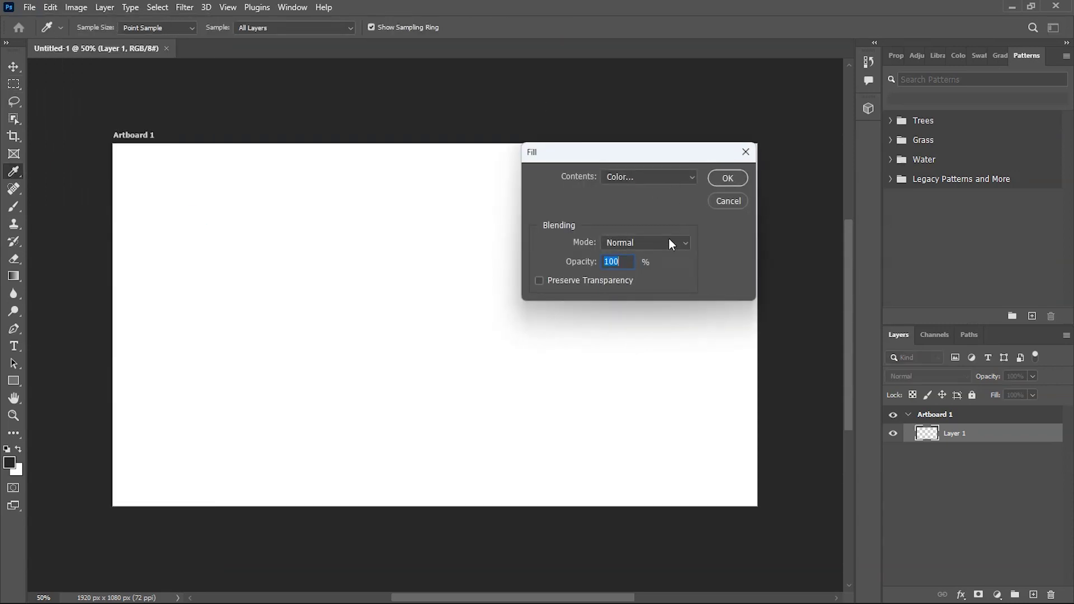
- Fill the artboard with the second Stone pattern from Legacy Patterns and More > 2019 Patterns
{"action": "left_click", "coordinate": [680, 177]}
{"action": "left_click", "coordinate": [641, 248]}
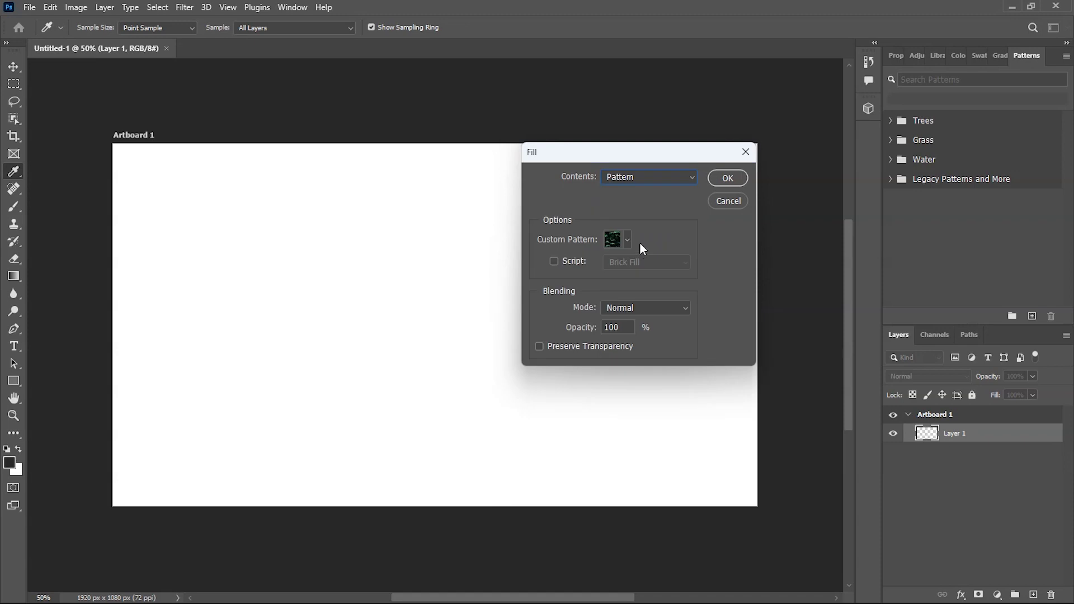
{"action": "left_click", "coordinate": [629, 240]}
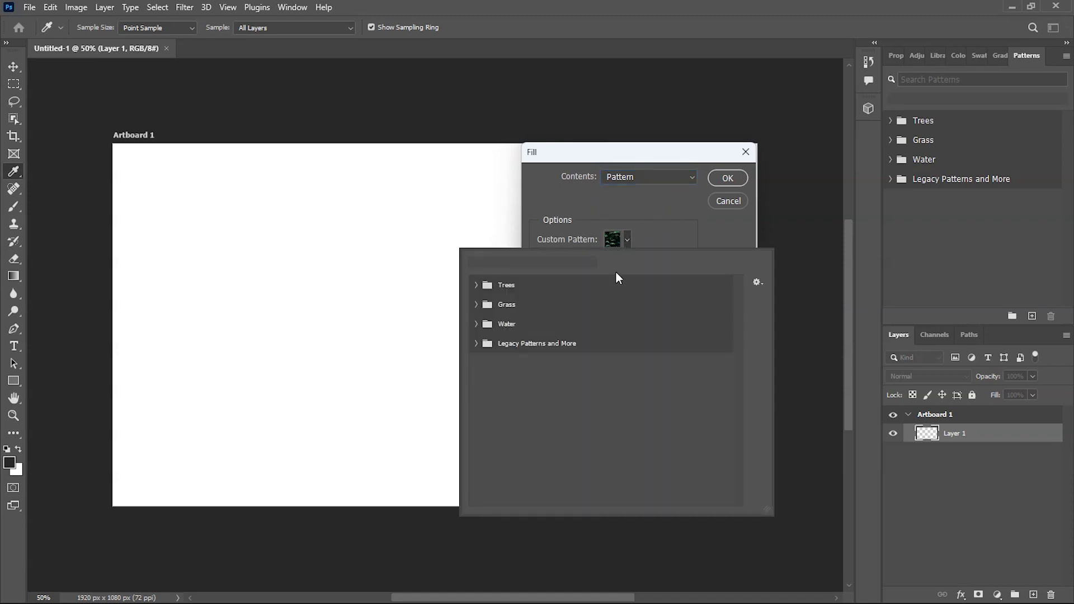
{"action": "left_click", "coordinate": [476, 344]}
{"action": "left_click", "coordinate": [490, 362]}
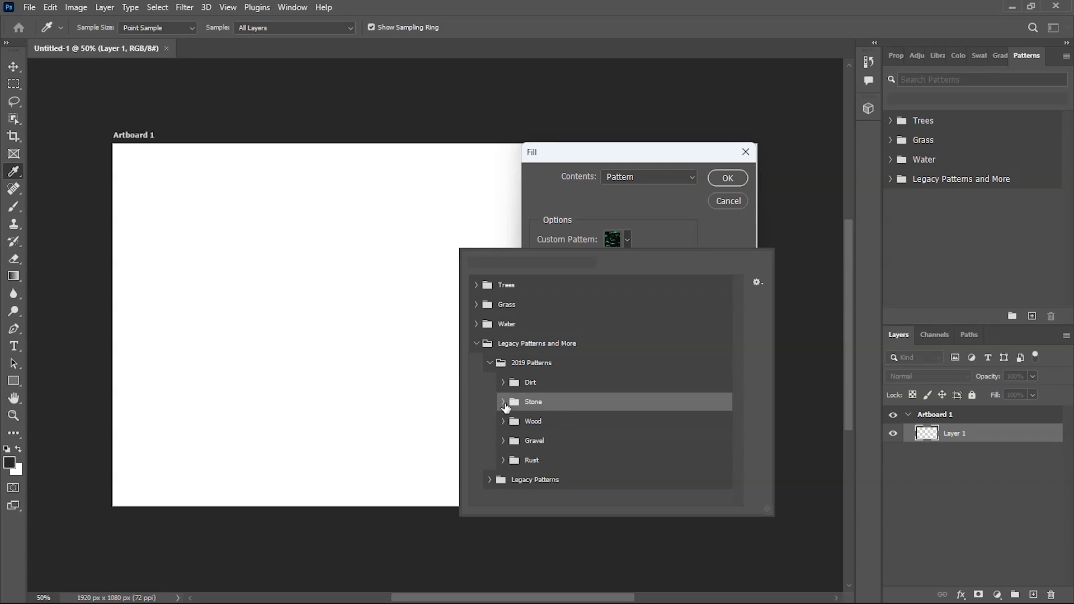
{"action": "left_click", "coordinate": [504, 402]}
{"action": "left_click", "coordinate": [540, 421]}
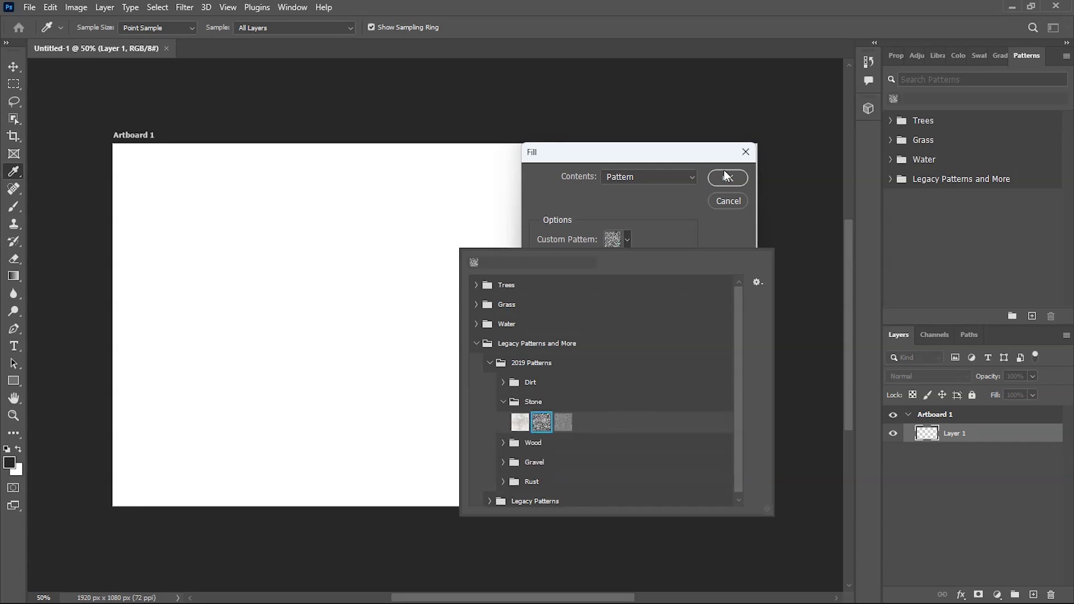
{"action": "left_click", "coordinate": [726, 178]}
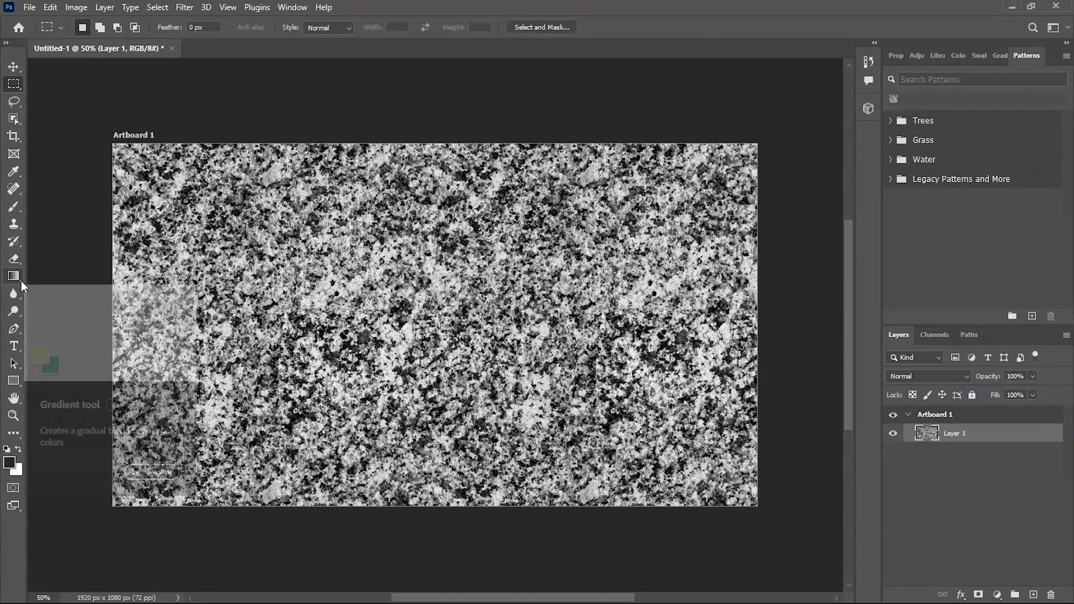
- Select the Gradient tool and browse its enlarged preset picker and gear menu without changes
{"action": "left_click", "coordinate": [21, 279]}
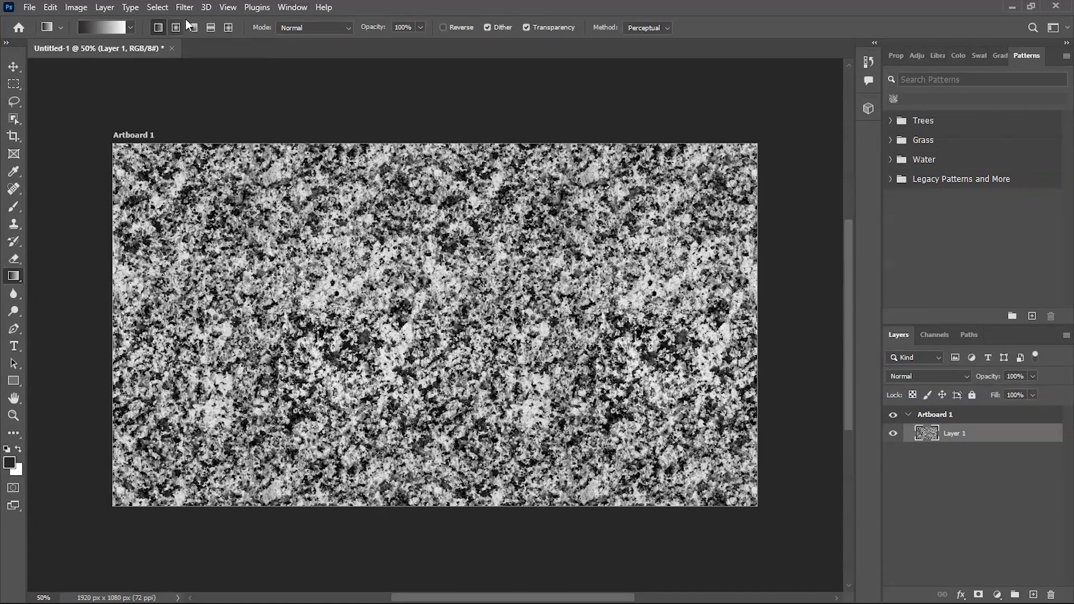
{"action": "left_click", "coordinate": [131, 28]}
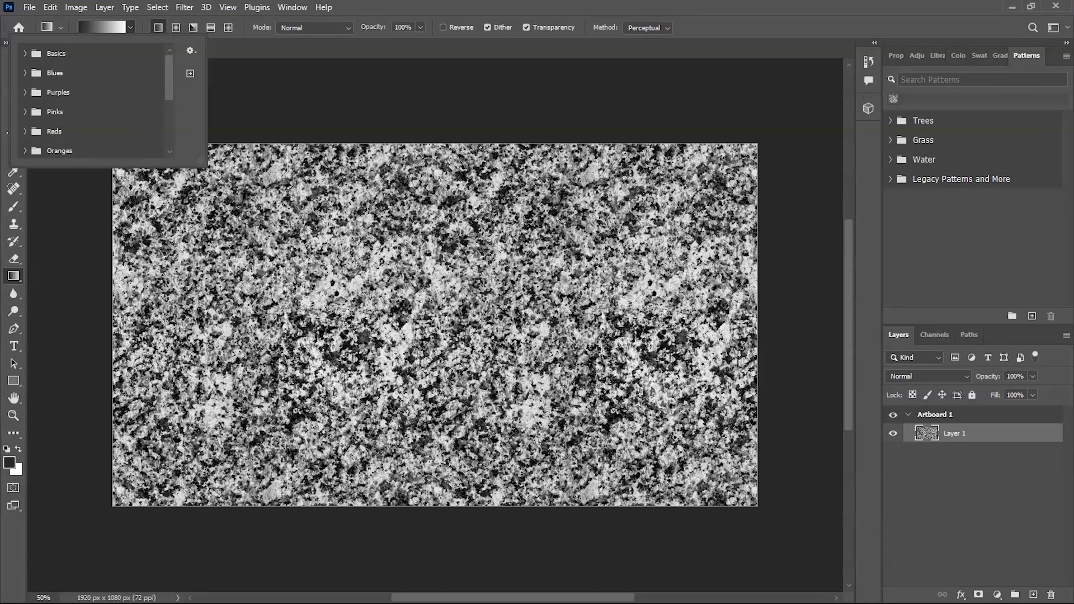
{"action": "left_click_drag", "start_coordinate": [199, 162], "coordinate": [422, 394]}
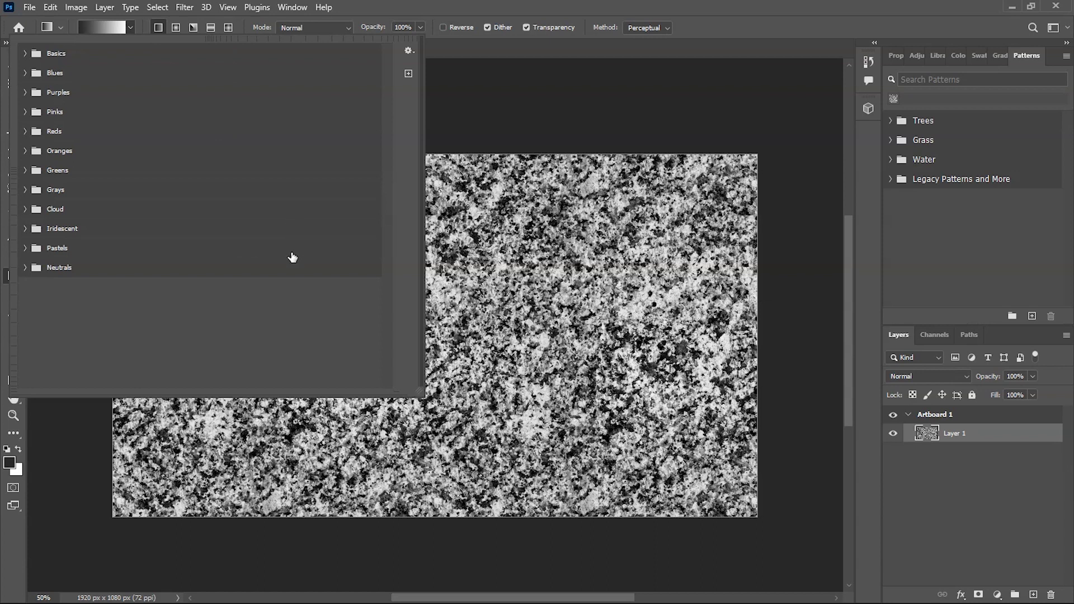
{"action": "left_click", "coordinate": [408, 50]}
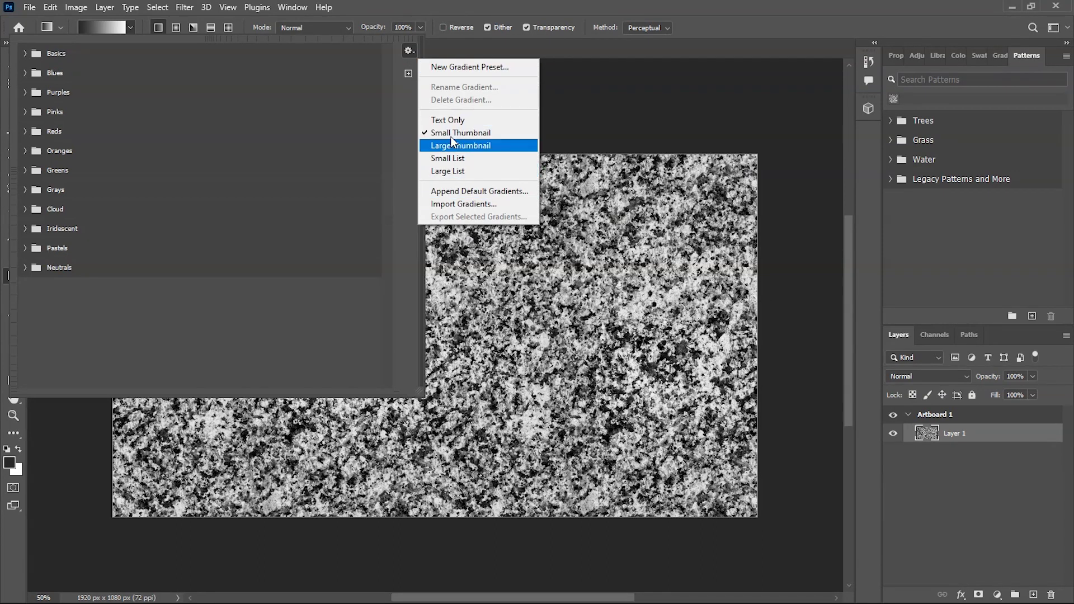
{"action": "left_click", "coordinate": [294, 328]}
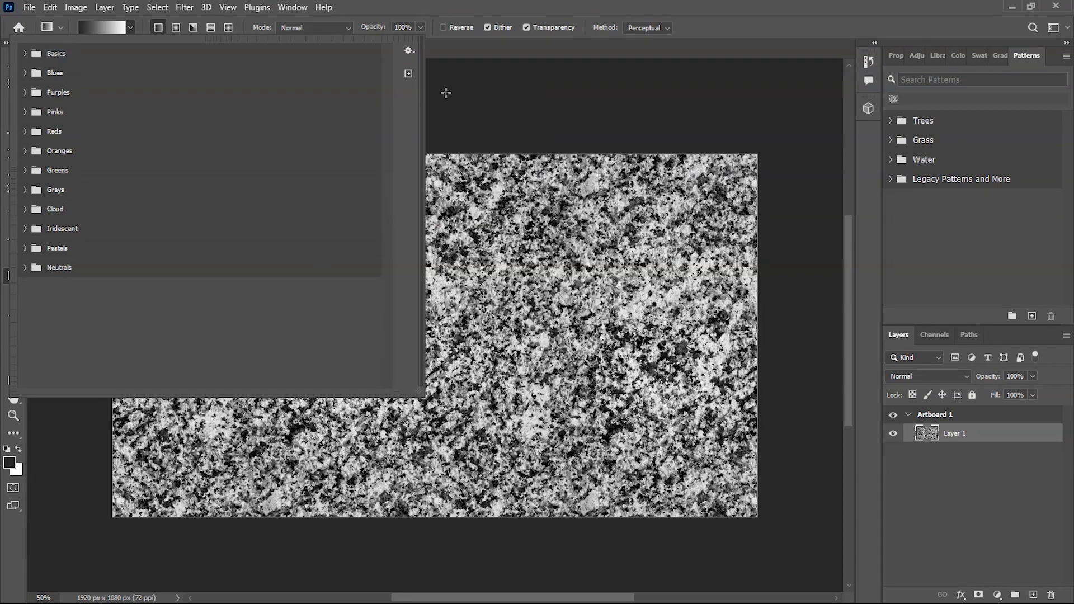
{"action": "left_click", "coordinate": [461, 92]}
{"action": "left_click", "coordinate": [293, 8]}
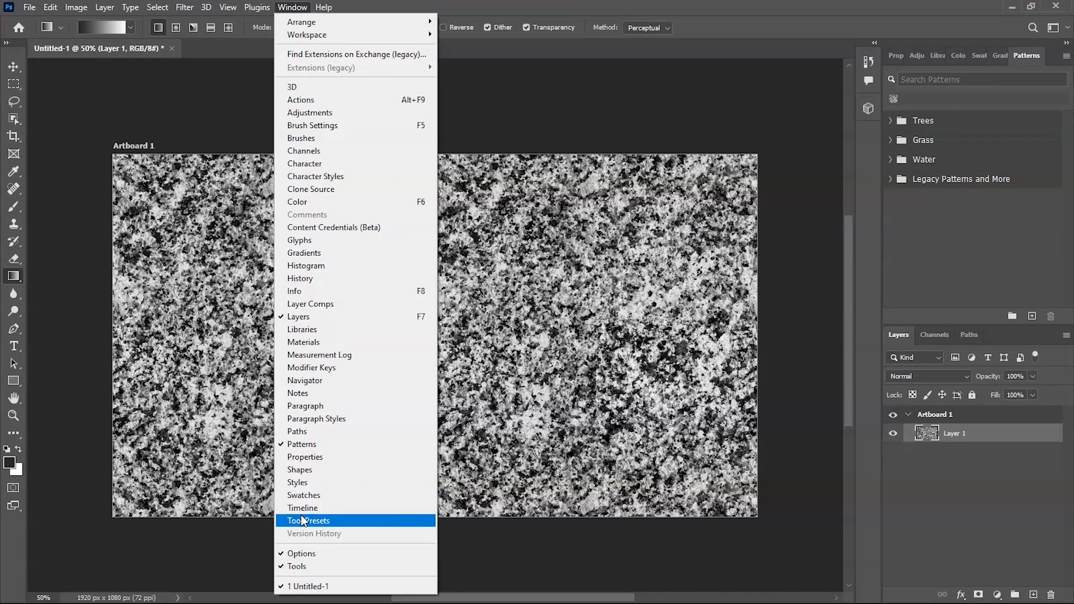
- Show the Gradients panel and add the Legacy Gradients set from its flyout menu
{"action": "left_click", "coordinate": [299, 254]}
{"action": "scroll", "coordinate": [1028, 171], "scroll_direction": "down", "scroll_amount": 1}
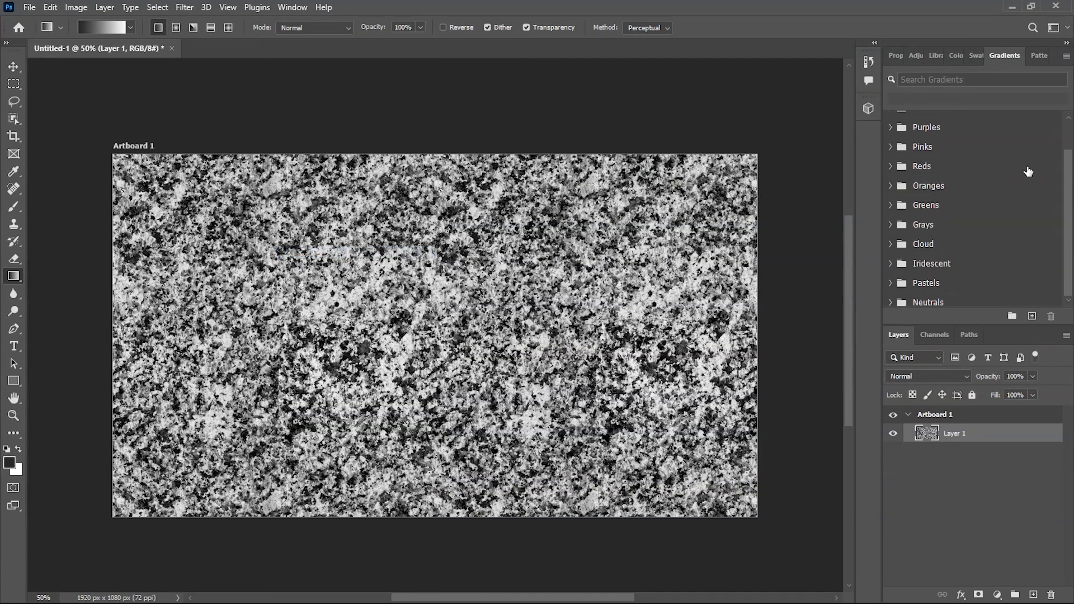
{"action": "scroll", "coordinate": [1028, 171], "scroll_direction": "up", "scroll_amount": 1}
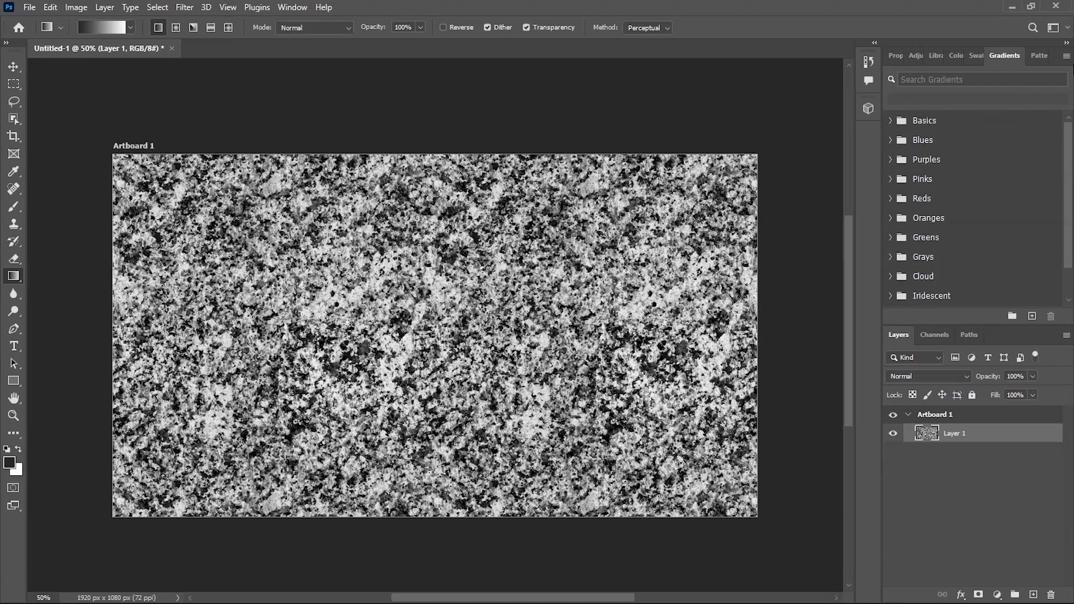
{"action": "left_click", "coordinate": [1067, 57]}
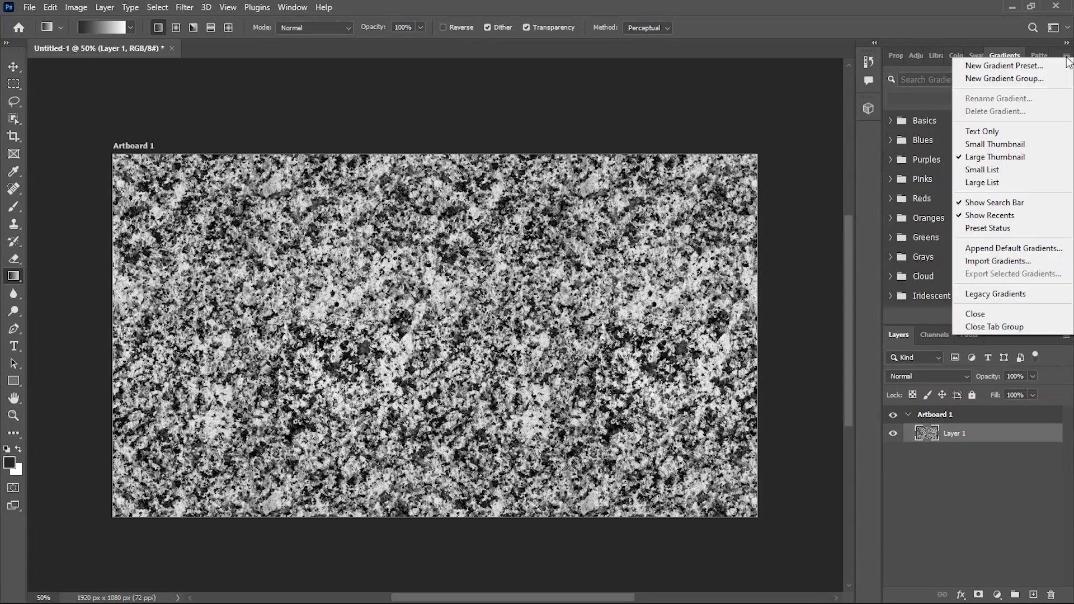
{"action": "left_click", "coordinate": [986, 295]}
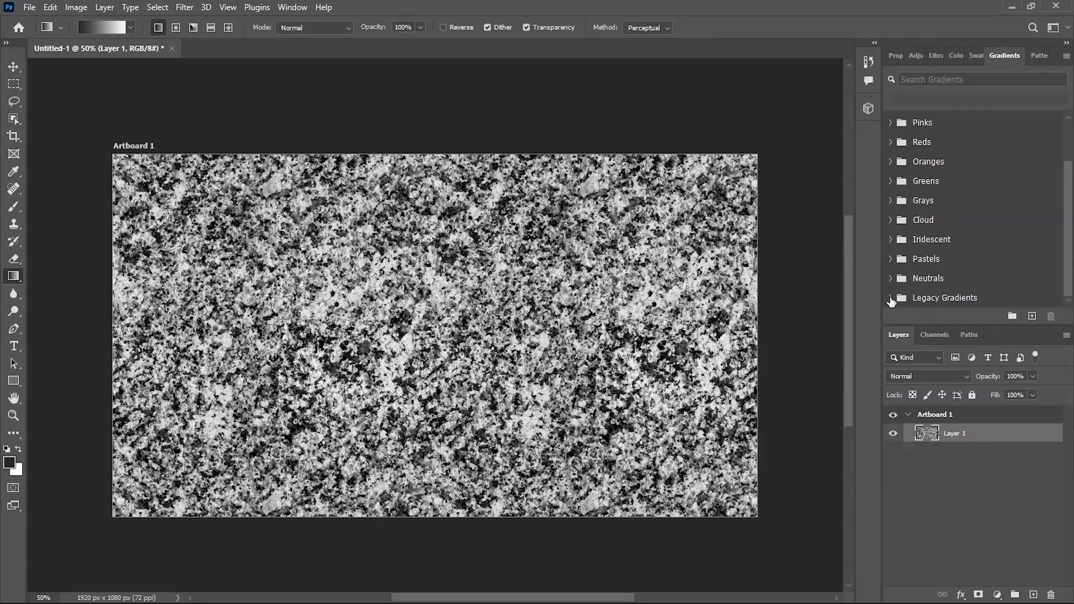
- Expand the Legacy Gradients folder, browse its gradients, then collapse it
{"action": "left_click", "coordinate": [892, 301]}
{"action": "scroll", "coordinate": [948, 205], "scroll_direction": "down", "scroll_amount": 5}
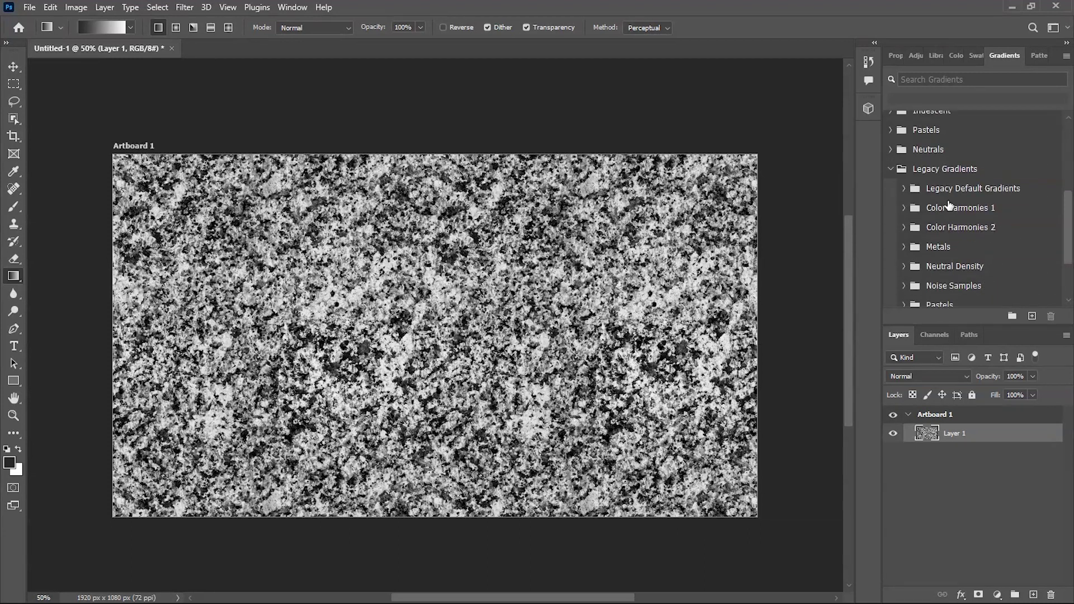
{"action": "scroll", "coordinate": [951, 218], "scroll_direction": "down", "scroll_amount": 3}
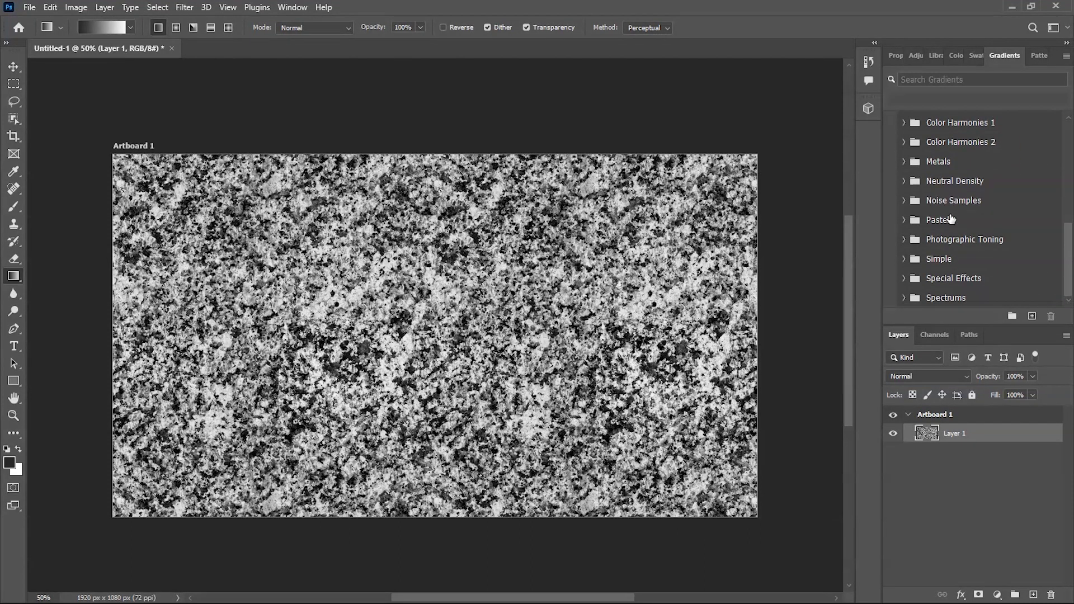
{"action": "scroll", "coordinate": [951, 219], "scroll_direction": "up", "scroll_amount": 5}
{"action": "scroll", "coordinate": [945, 224], "scroll_direction": "down", "scroll_amount": 3}
{"action": "scroll", "coordinate": [935, 232], "scroll_direction": "up", "scroll_amount": 2}
{"action": "scroll", "coordinate": [929, 238], "scroll_direction": "up", "scroll_amount": 2}
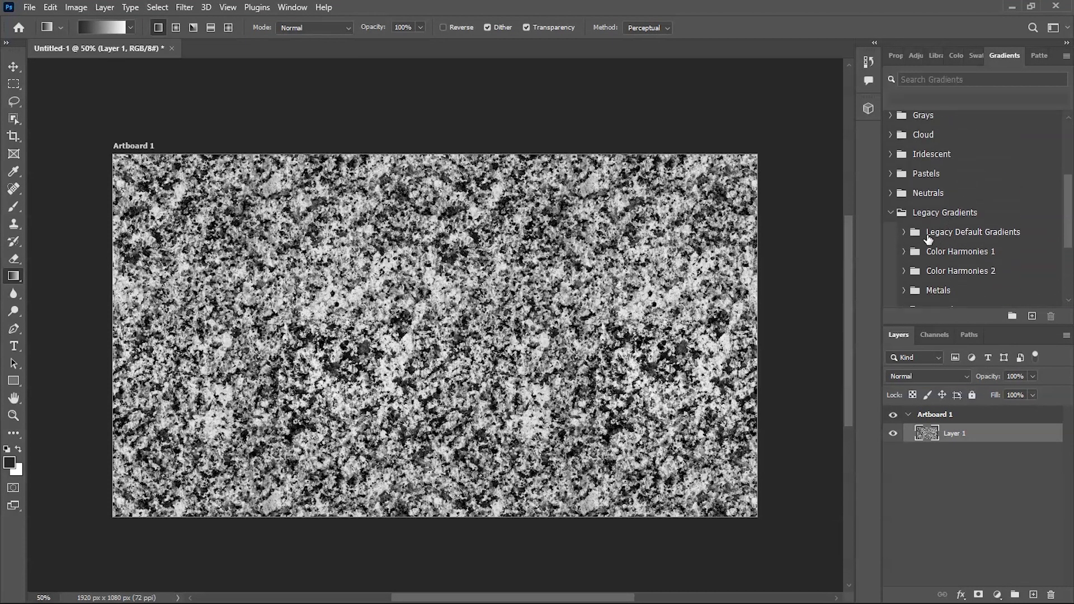
{"action": "left_click", "coordinate": [892, 212]}
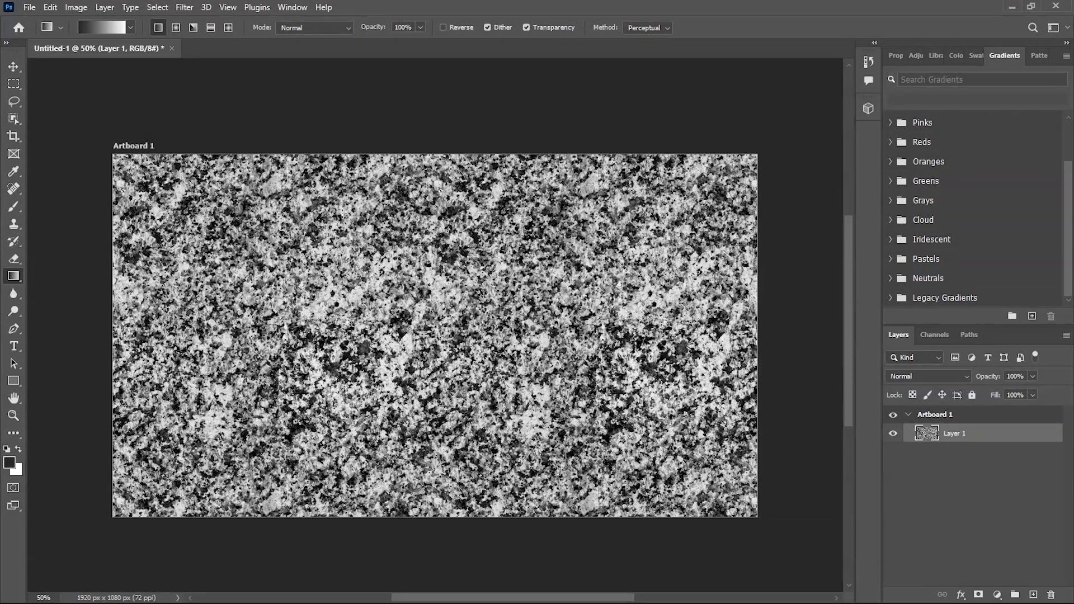
- Show the Shapes panel, make it taller and add the Legacy Shapes and More set
{"action": "left_click", "coordinate": [291, 8]}
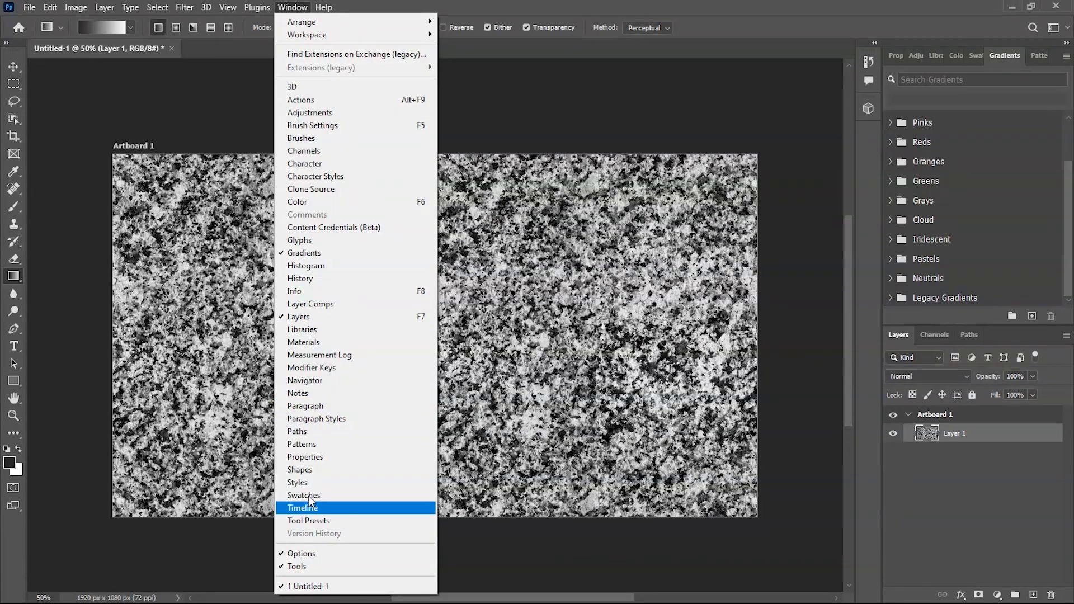
{"action": "left_click", "coordinate": [306, 472]}
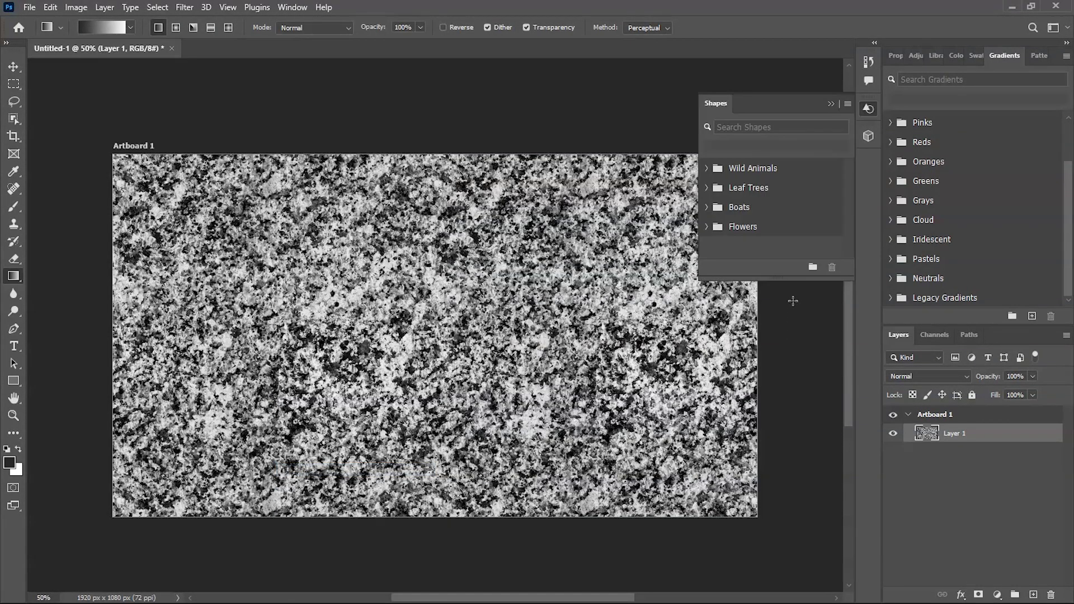
{"action": "left_click_drag", "start_coordinate": [789, 283], "coordinate": [795, 474]}
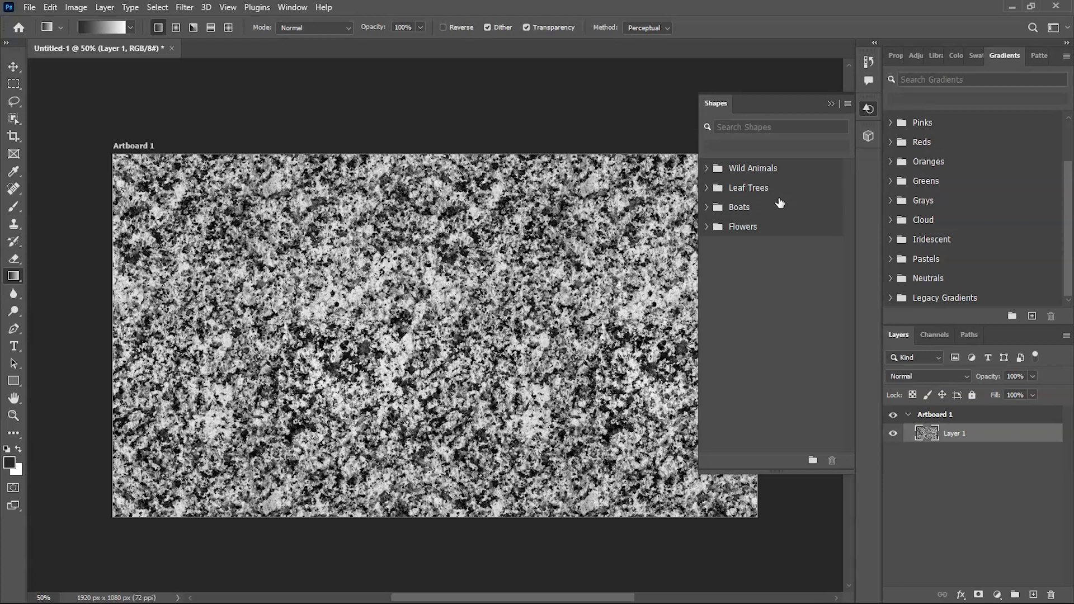
{"action": "left_click", "coordinate": [847, 106]}
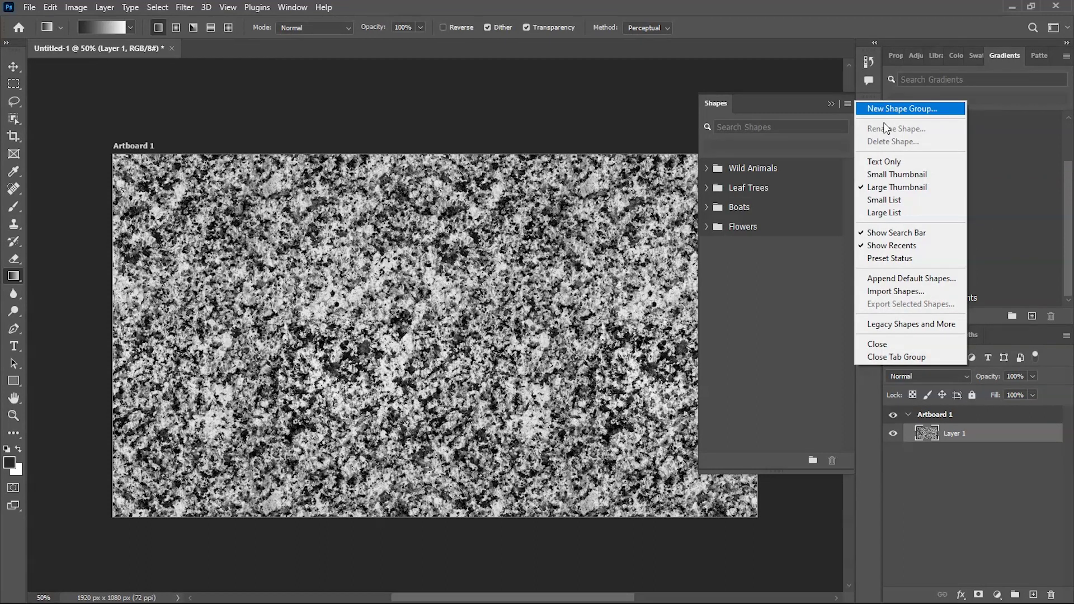
{"action": "left_click", "coordinate": [882, 329]}
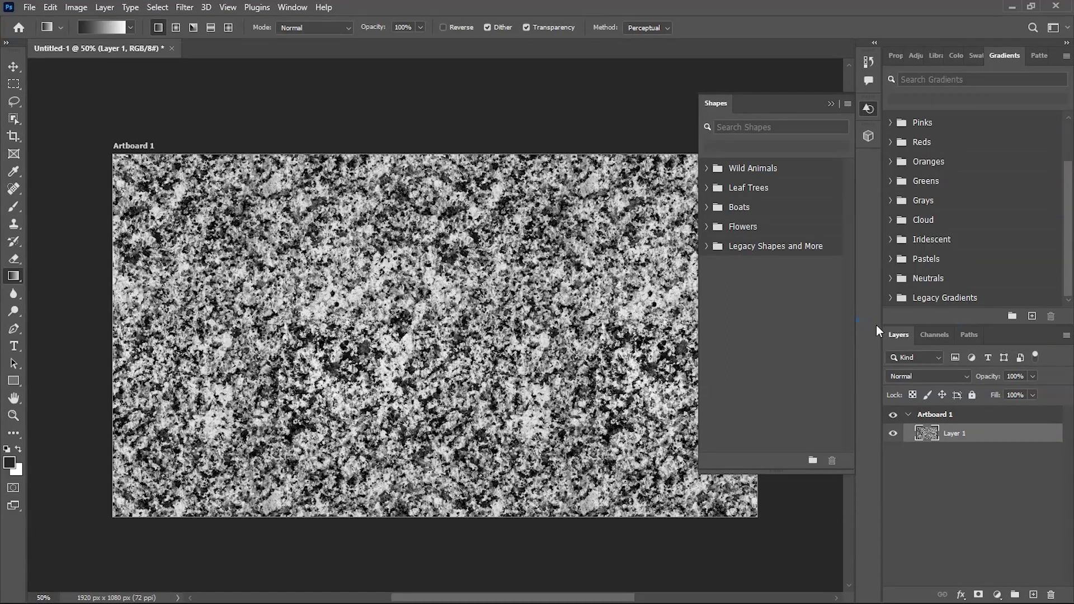
- Browse the 2019 Shapes, All Legacy Default Shapes and Banners and Awards folders
{"action": "left_click", "coordinate": [707, 247]}
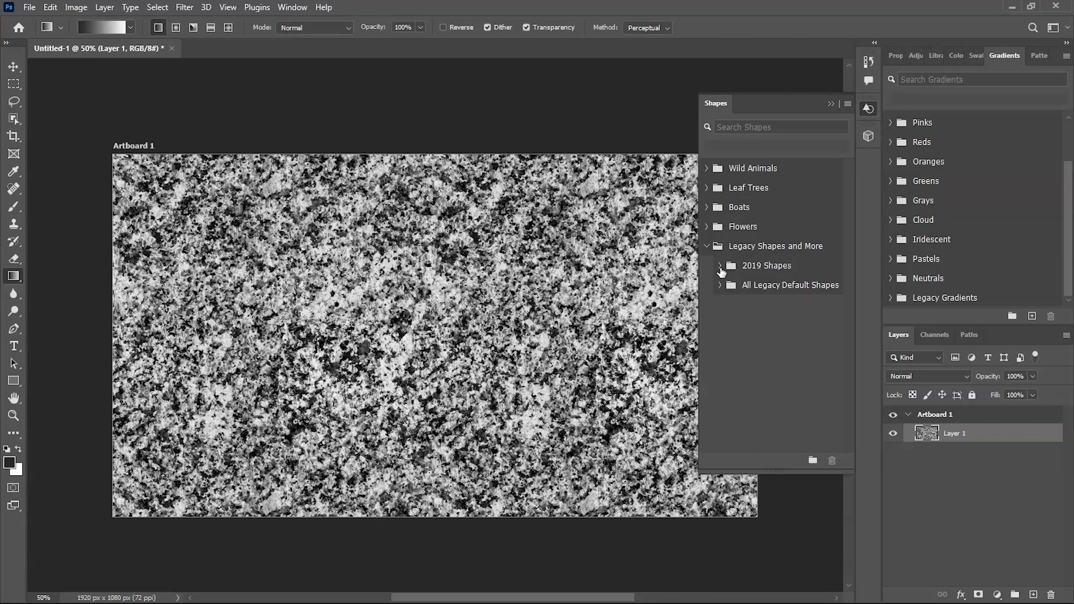
{"action": "left_click", "coordinate": [720, 267]}
{"action": "left_click", "coordinate": [719, 266]}
{"action": "left_click", "coordinate": [720, 266]}
{"action": "left_click", "coordinate": [720, 285]}
{"action": "scroll", "coordinate": [748, 334], "scroll_direction": "down", "scroll_amount": 2}
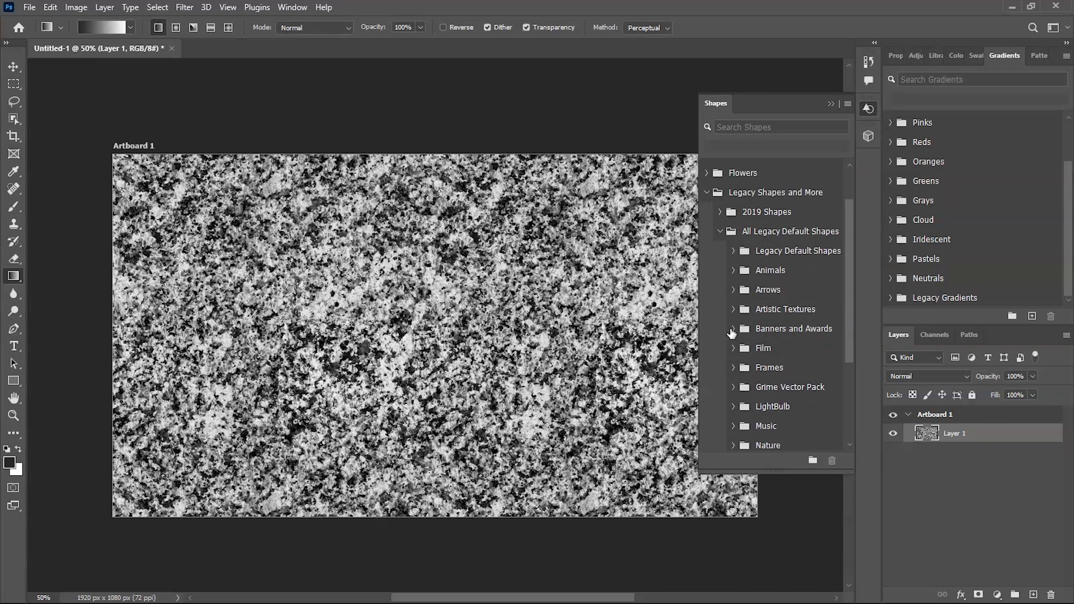
{"action": "left_click", "coordinate": [733, 329]}
{"action": "scroll", "coordinate": [758, 324], "scroll_direction": "down", "scroll_amount": 2}
{"action": "scroll", "coordinate": [758, 324], "scroll_direction": "down", "scroll_amount": 2}
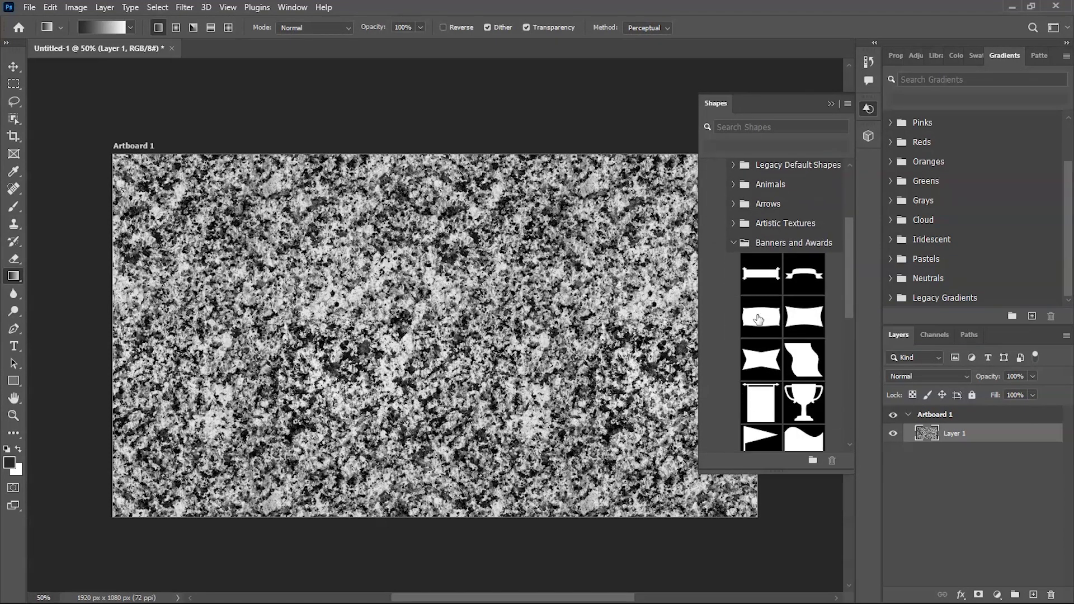
{"action": "scroll", "coordinate": [759, 319], "scroll_direction": "up", "scroll_amount": 3}
{"action": "left_click", "coordinate": [830, 103]}
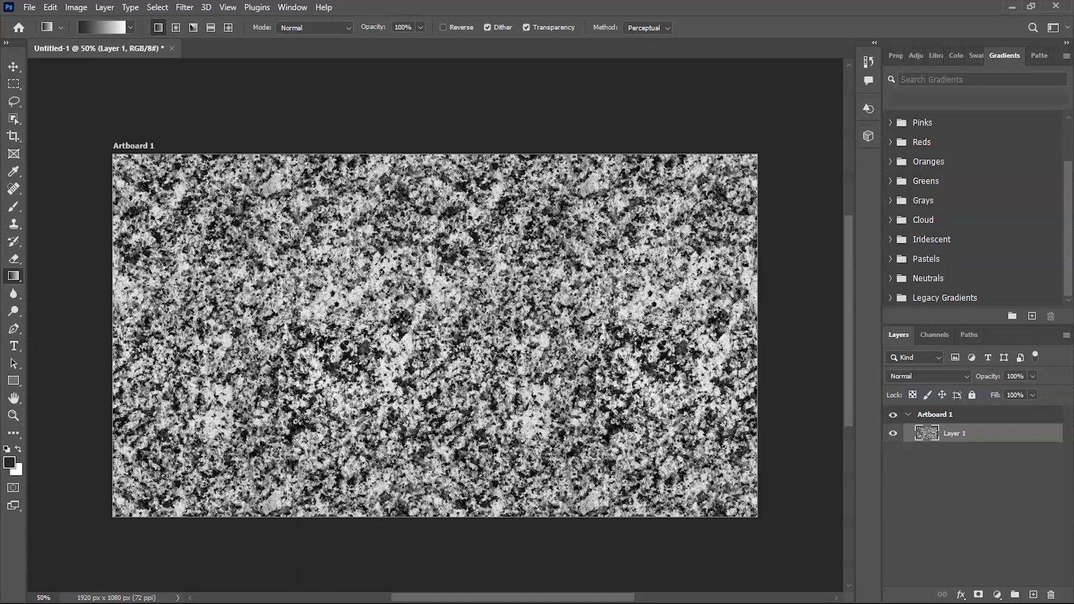